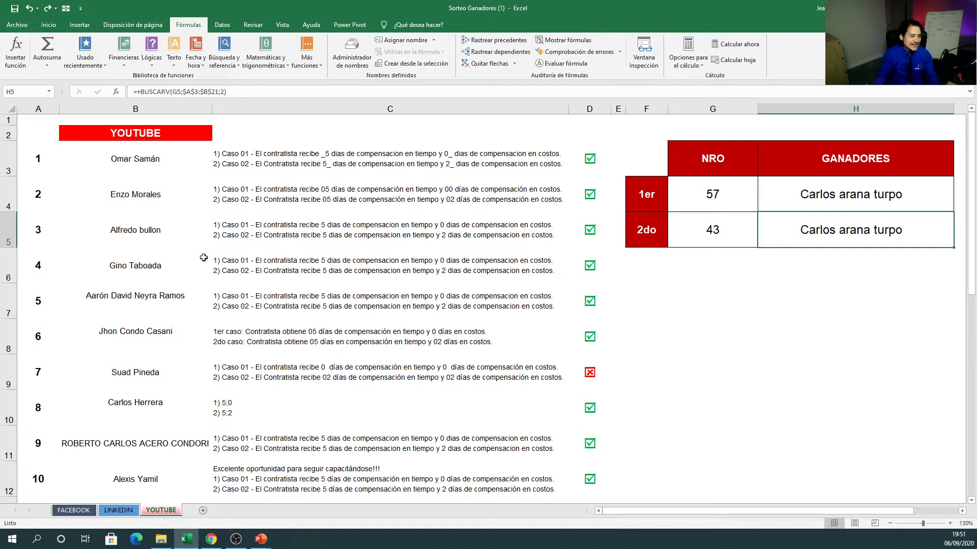
click(166, 270)
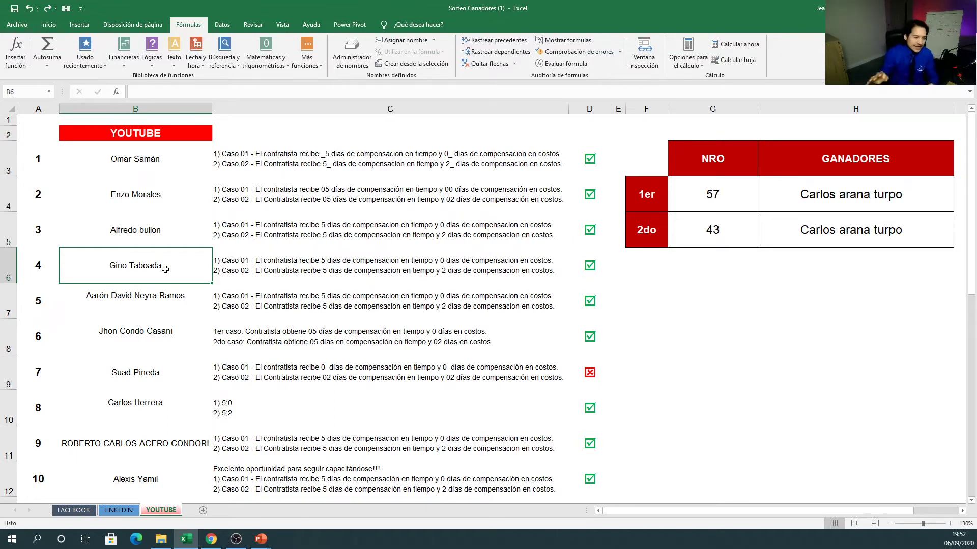
click(412, 243)
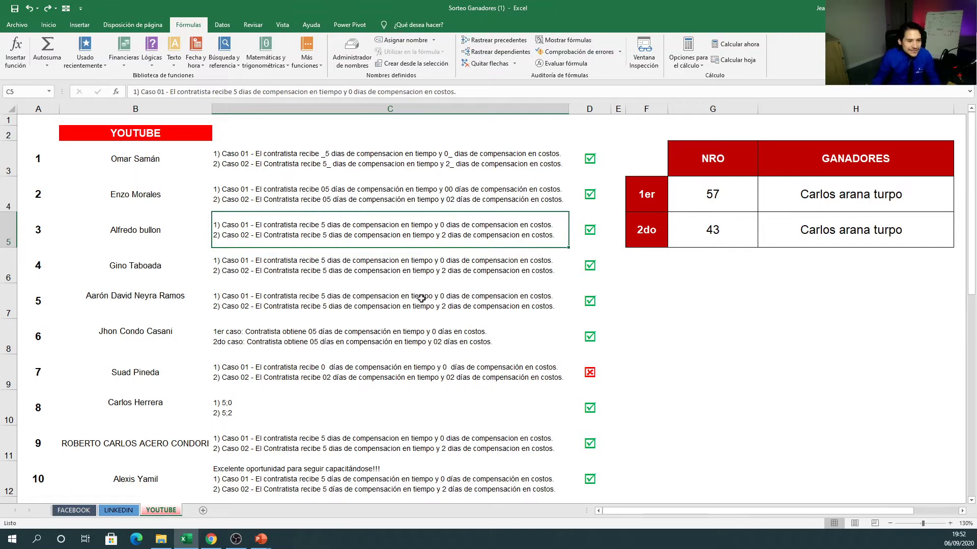
click(193, 174)
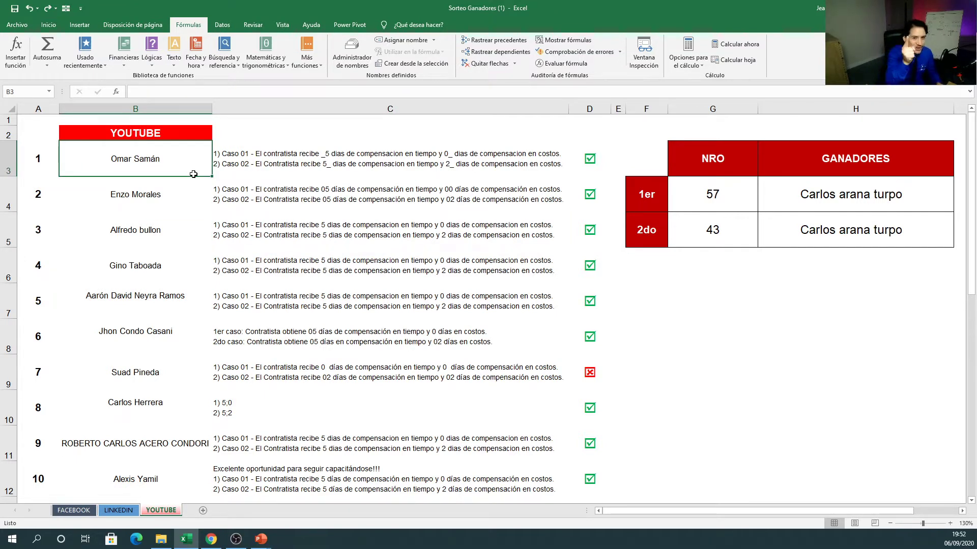
click(191, 133)
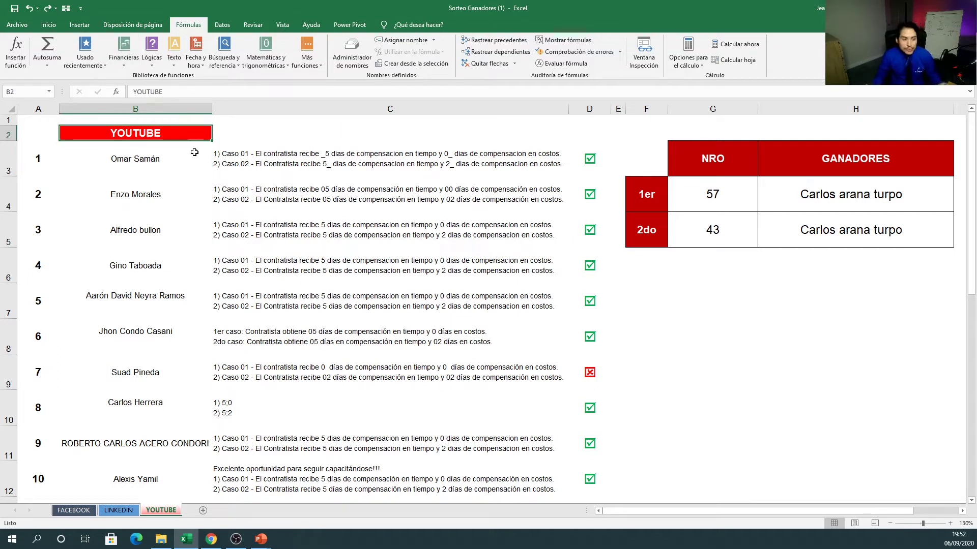
click(184, 169)
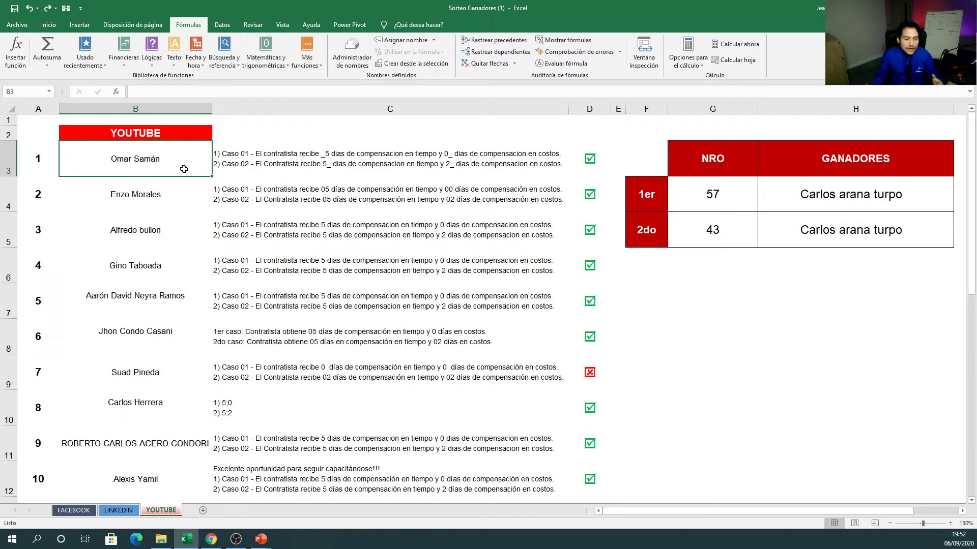
click(284, 170)
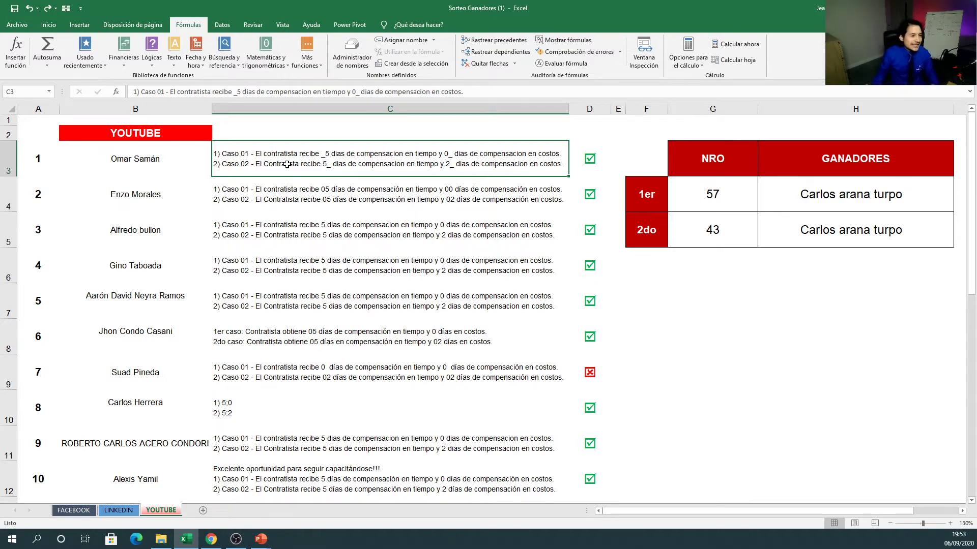
Review the numbered list of YouTube participants from the first entry to the last
click(204, 199)
click(171, 167)
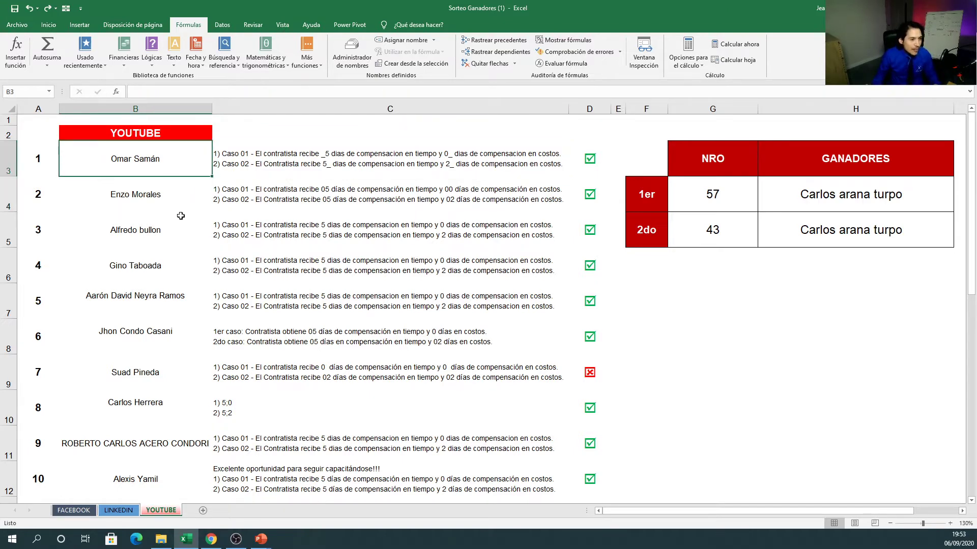
click(181, 215)
click(170, 272)
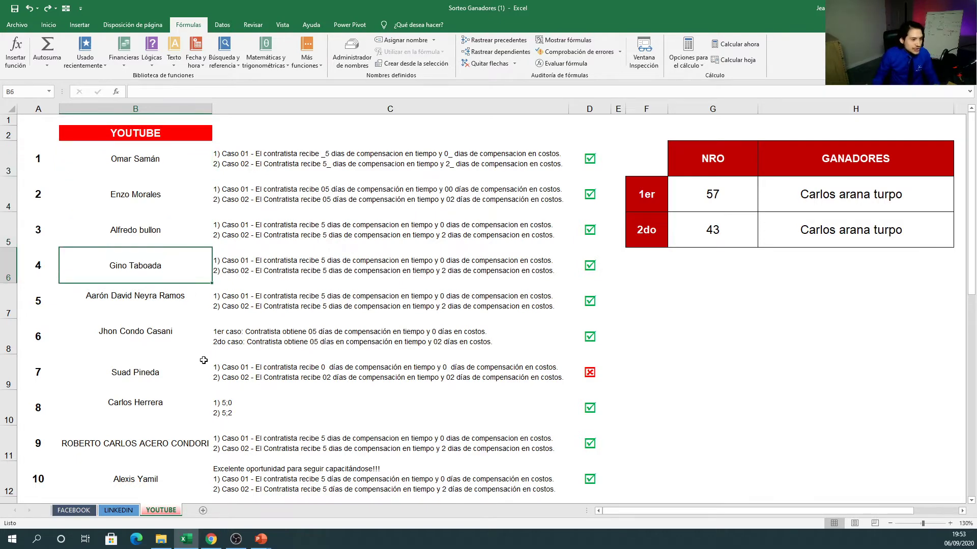
scroll(203, 355, down, 2)
click(154, 253)
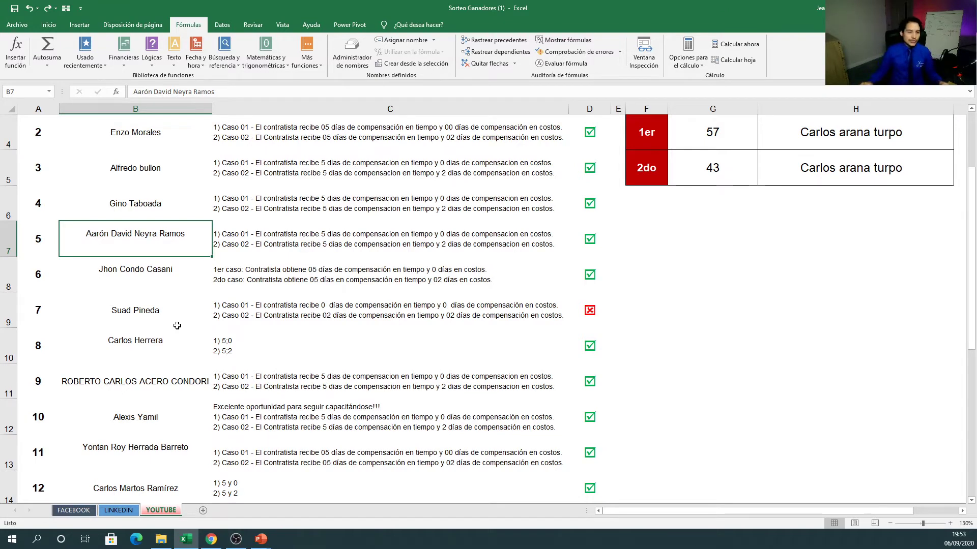
scroll(227, 311, down, 3)
click(173, 420)
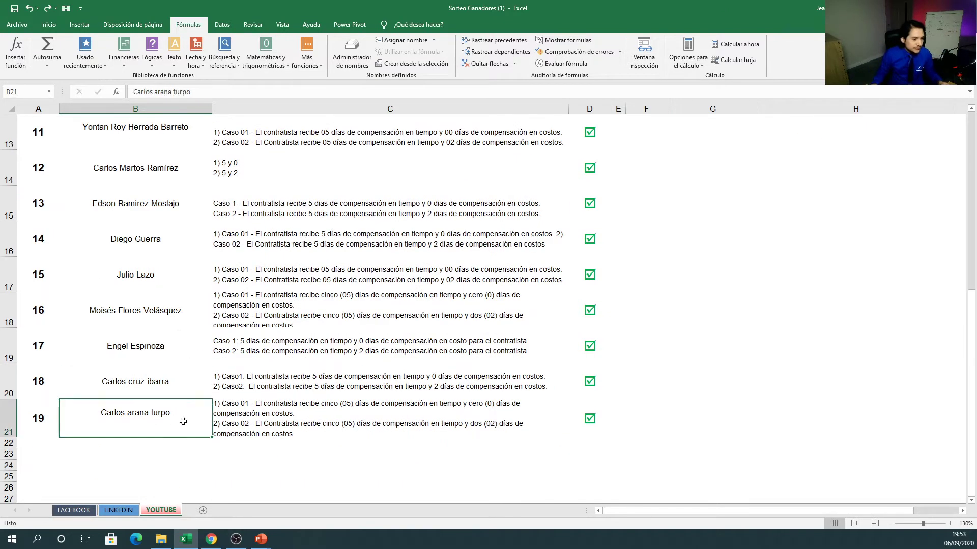
scroll(463, 483, up, 3)
scroll(490, 443, down, 2)
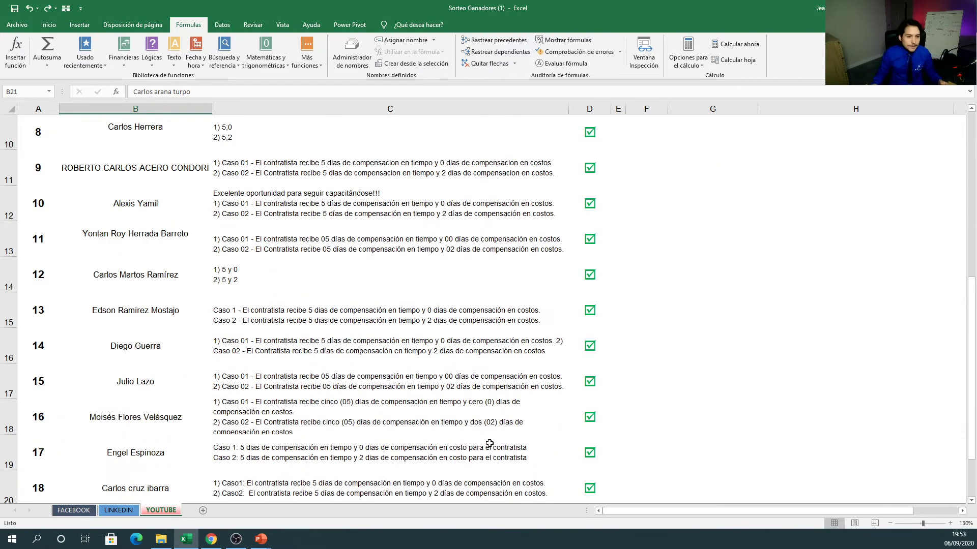
scroll(490, 444, up, 3)
Review the participants' answers in column C and the correct or incorrect marks in column D
click(338, 161)
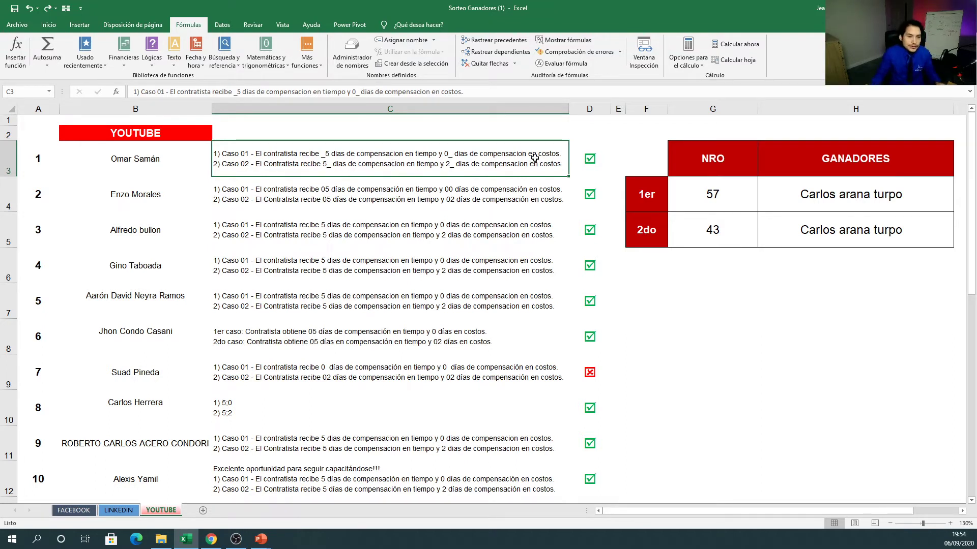
click(576, 165)
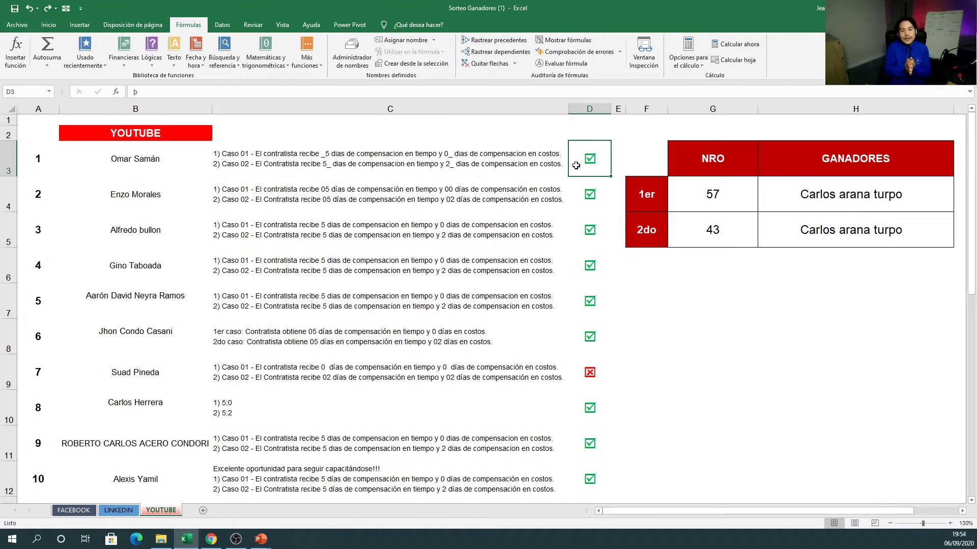
click(433, 386)
scroll(570, 437, down, 2)
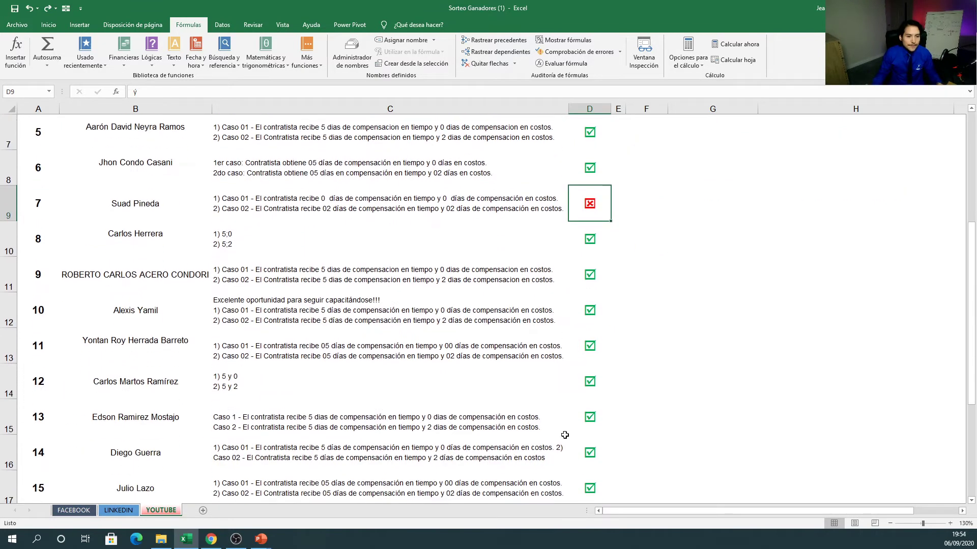
click(539, 429)
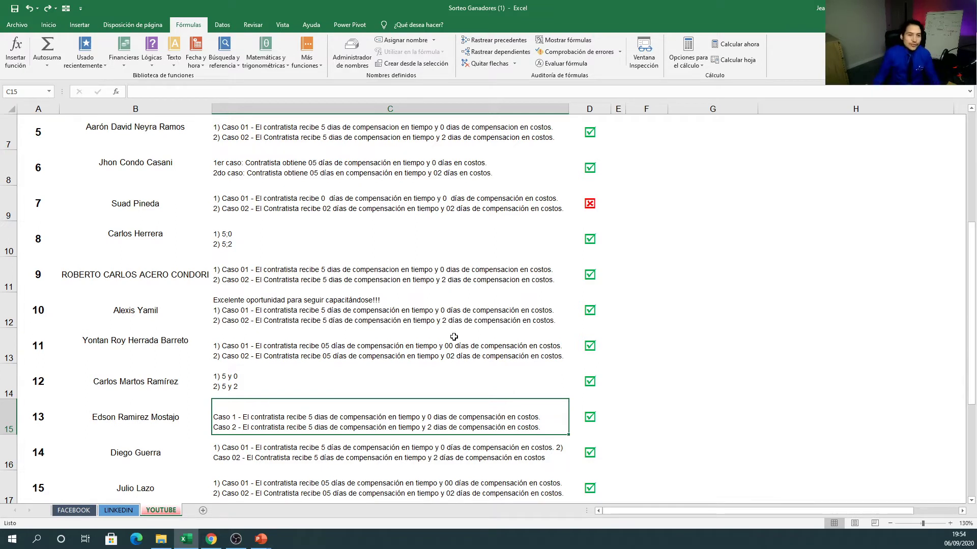
click(487, 166)
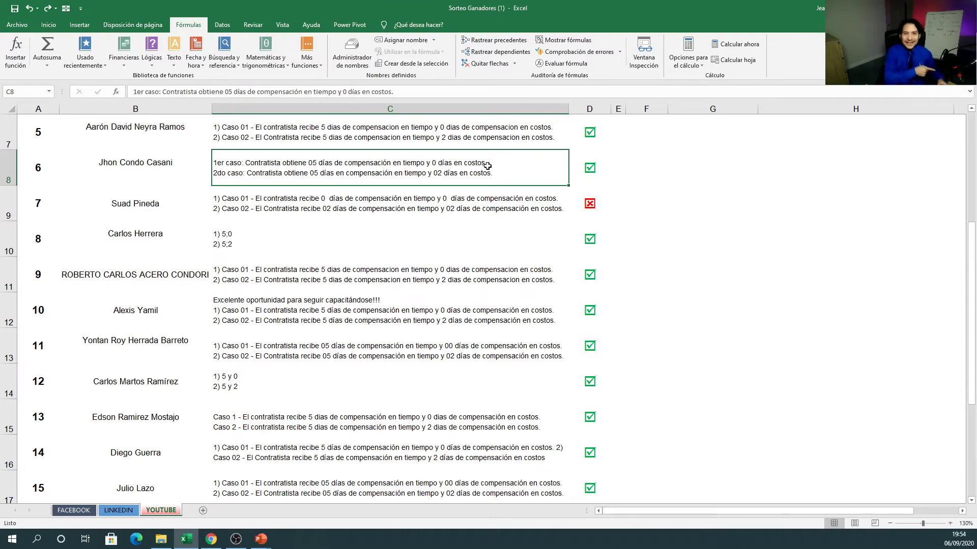
scroll(487, 165, up, 2)
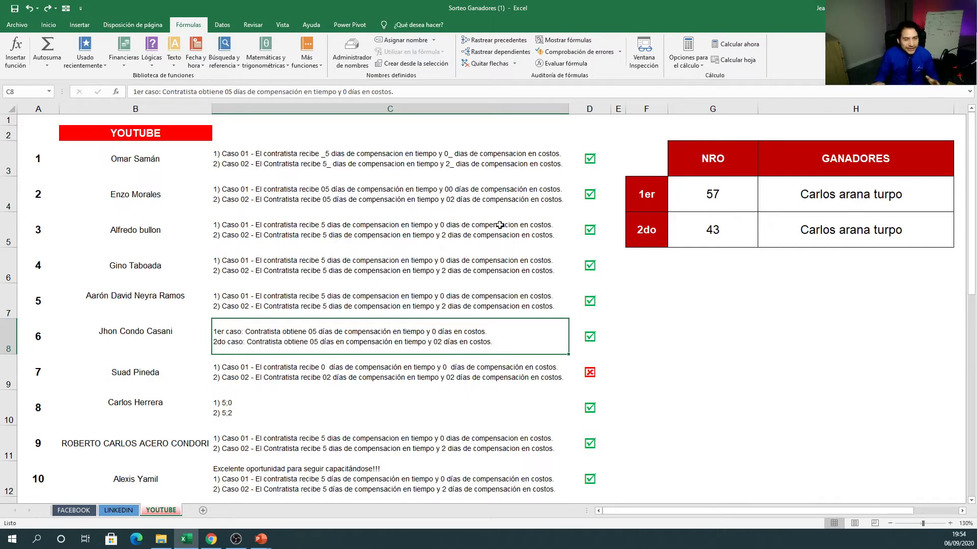
click(467, 238)
Recalculate the workbook several times to redraw the random numbers in the GANADORES table
drag(696, 198, 817, 231)
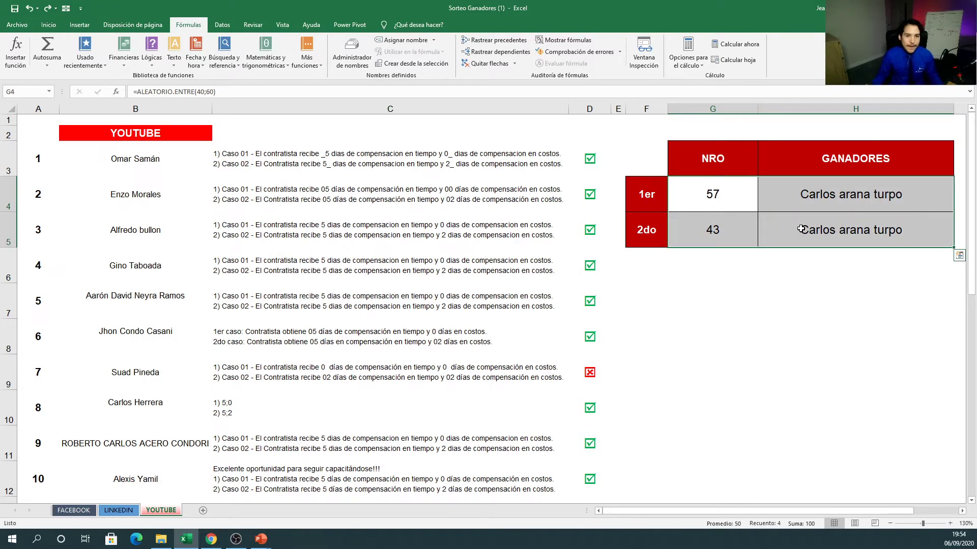
click(727, 194)
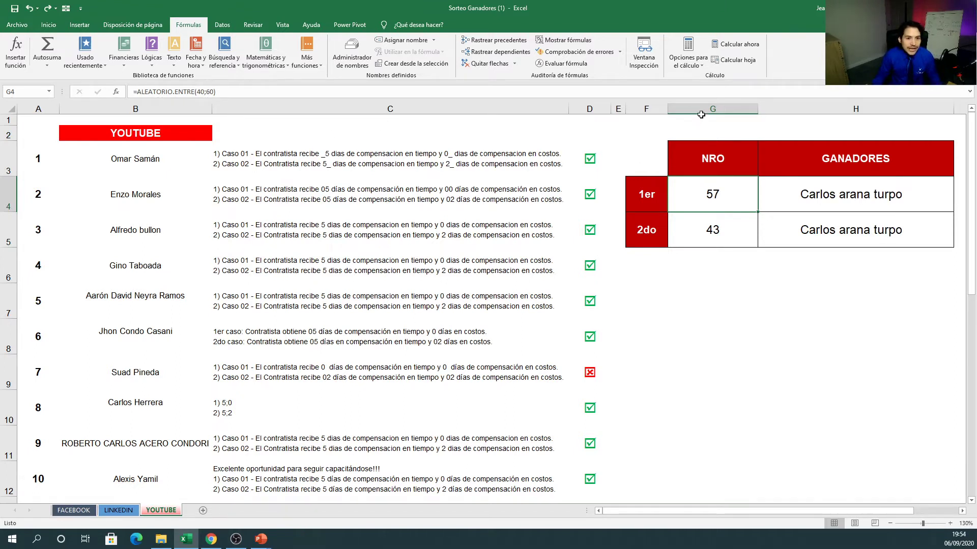
click(733, 48)
click(733, 48)
click(733, 48)
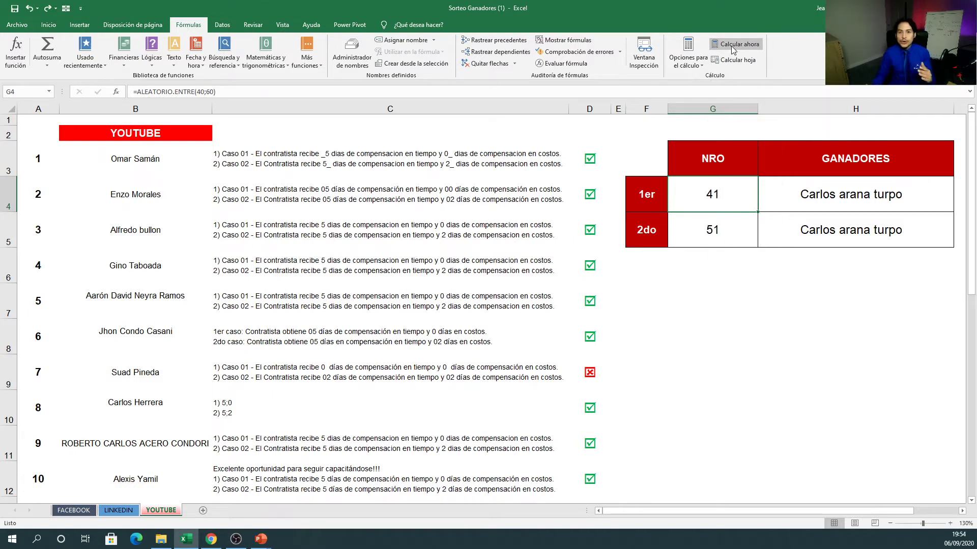
click(731, 46)
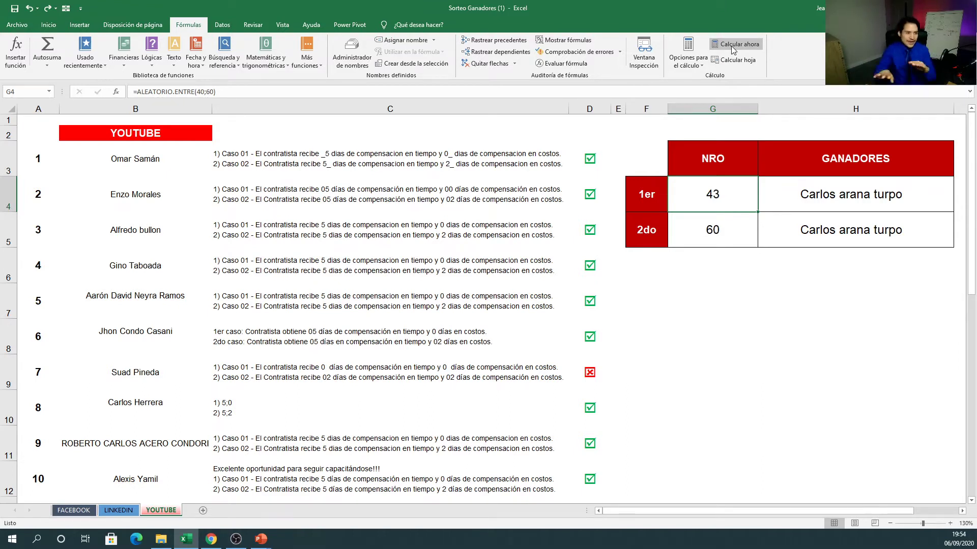
click(731, 46)
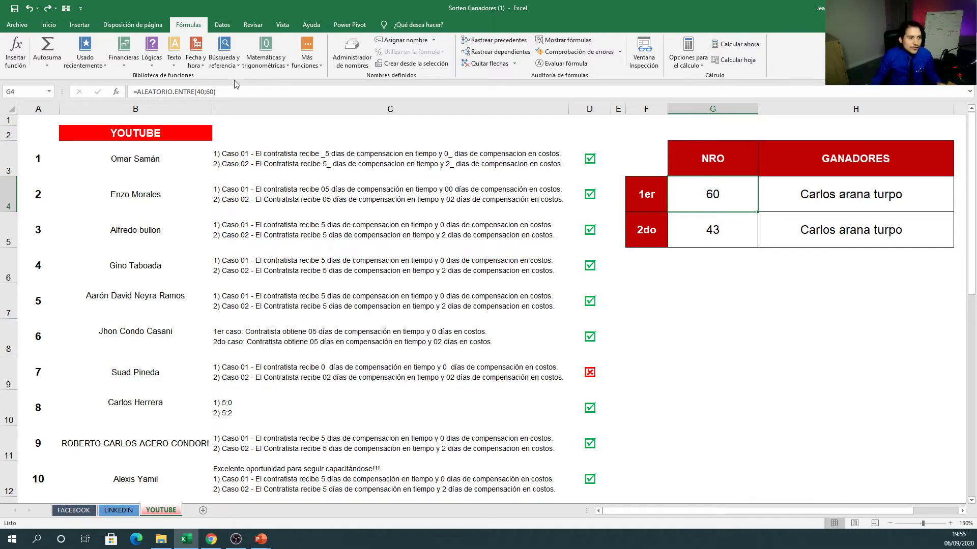
Examine the bounds in G4's ALEATORIO.ENTRE formula and compare them with the numbering of the participant list
drag(196, 92, 215, 92)
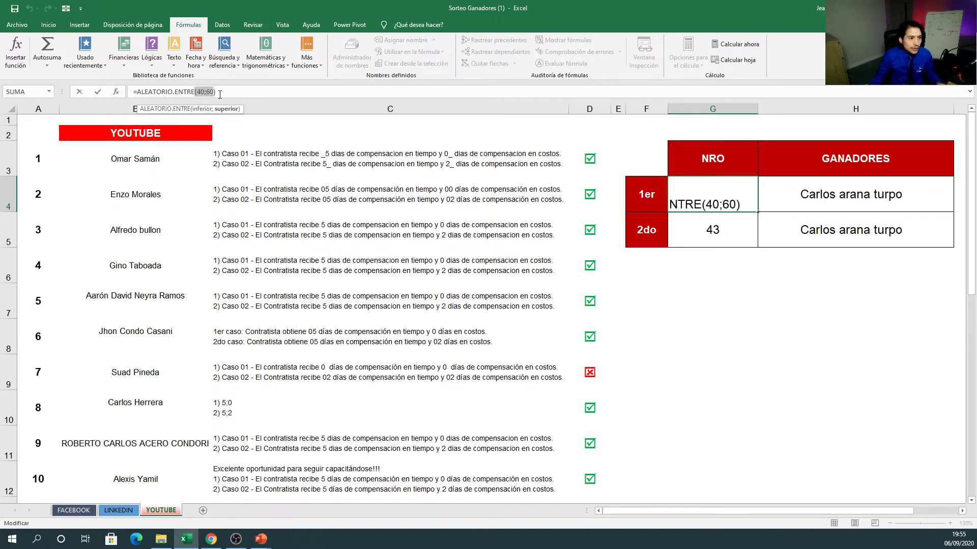
key(Escape)
click(317, 297)
scroll(253, 255, down, 4)
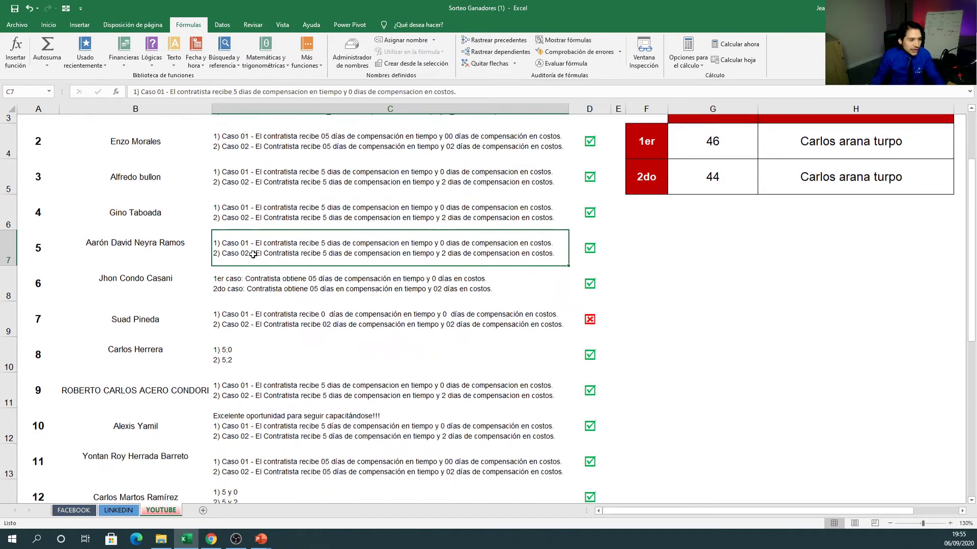
scroll(168, 249, up, 1)
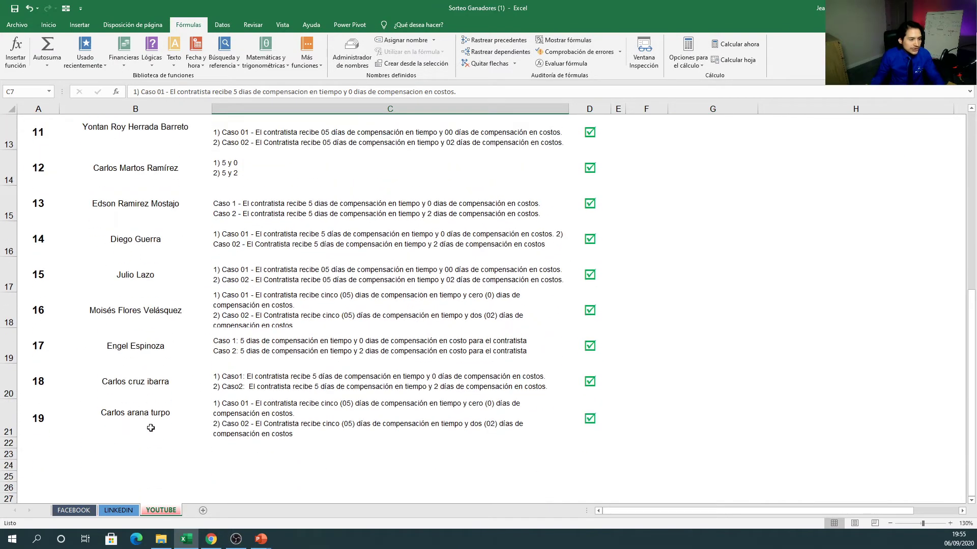
scroll(162, 419, up, 2)
scroll(162, 419, up, 2)
Inspect the BUSCARV formula in H4 that looks up the first winner from the drawn number
click(717, 199)
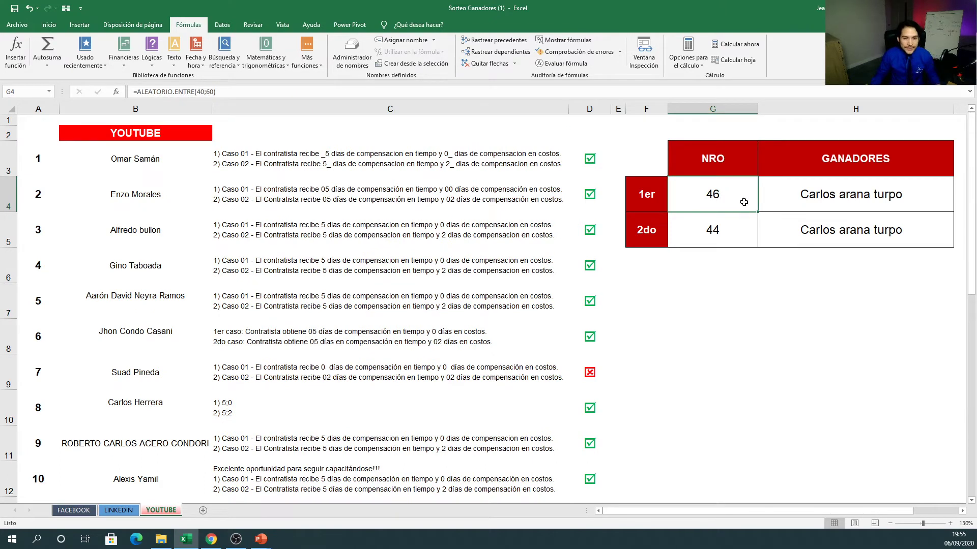
click(797, 203)
double_click(797, 203)
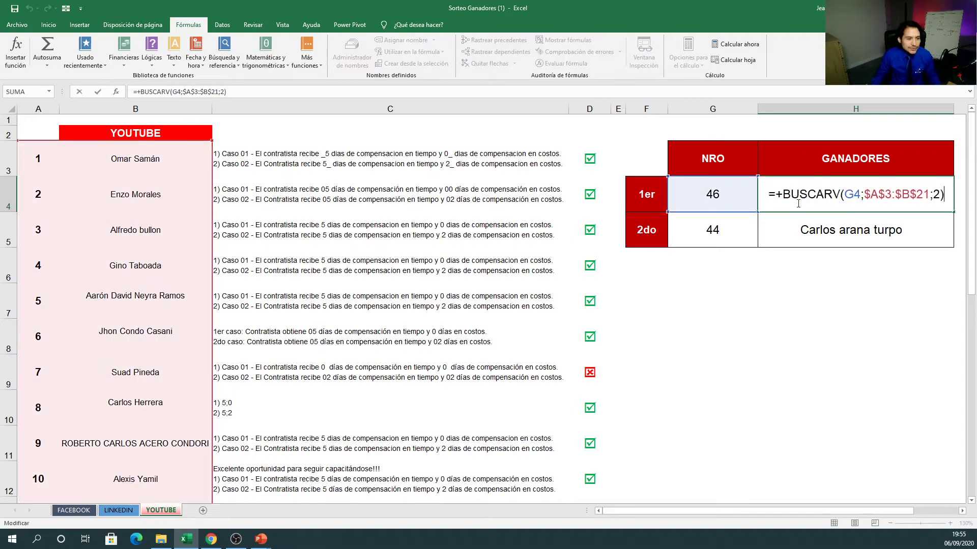
key(Escape)
click(737, 201)
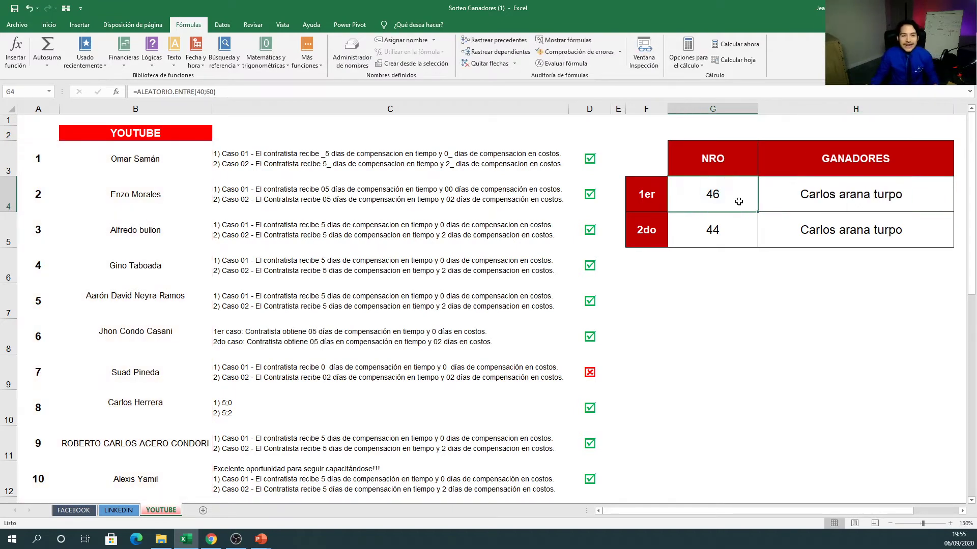
click(817, 195)
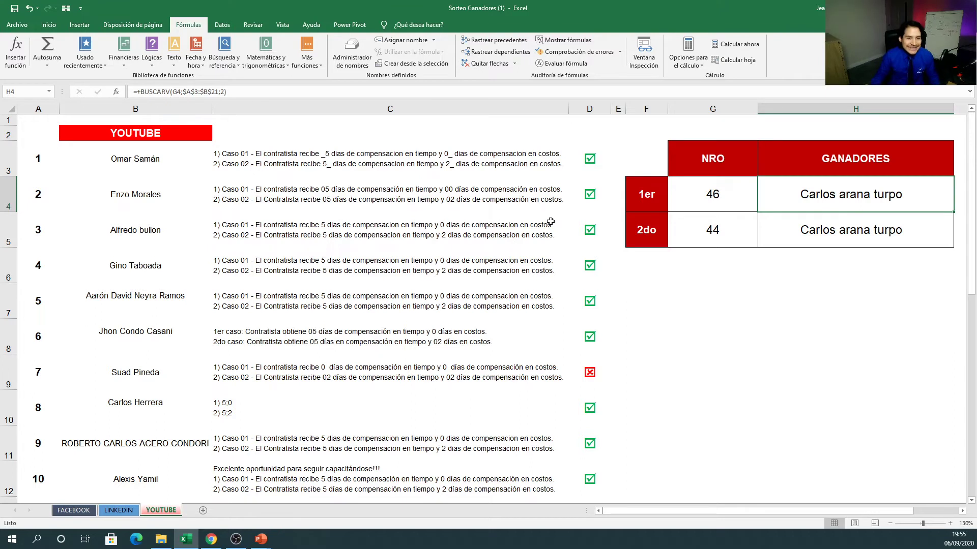
Change the first winner's random number formula in G4 to =ALEATORIO.ENTRE(1;19)
click(731, 198)
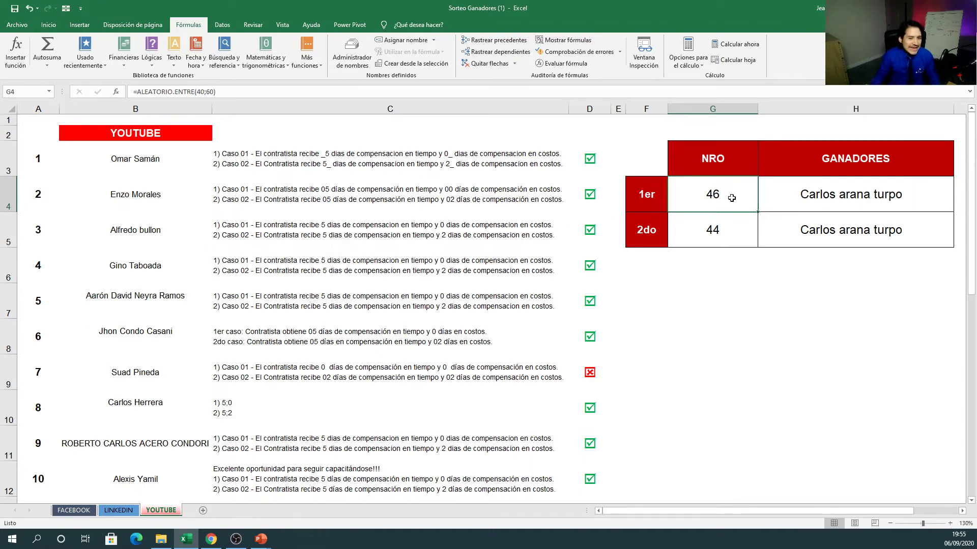
click(202, 93)
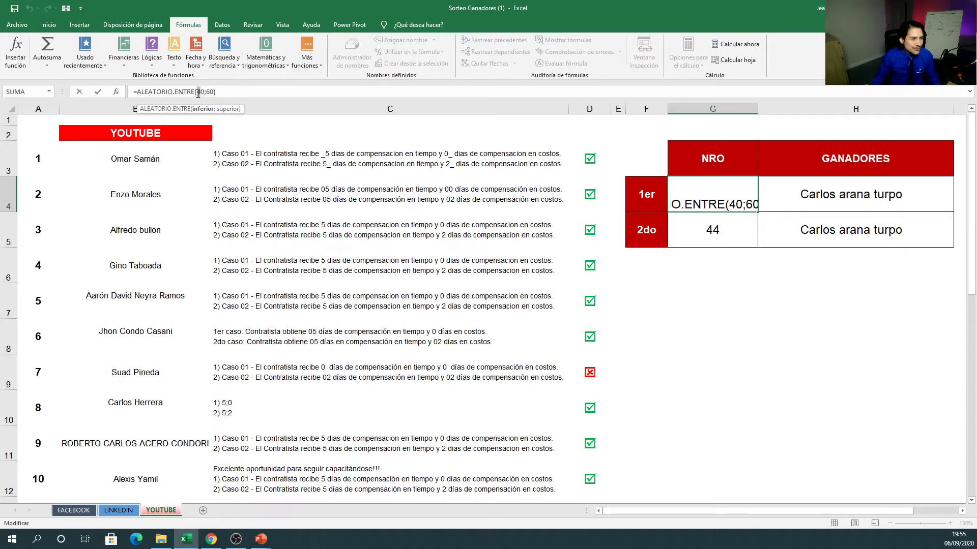
key(shift+Right)
text(1)
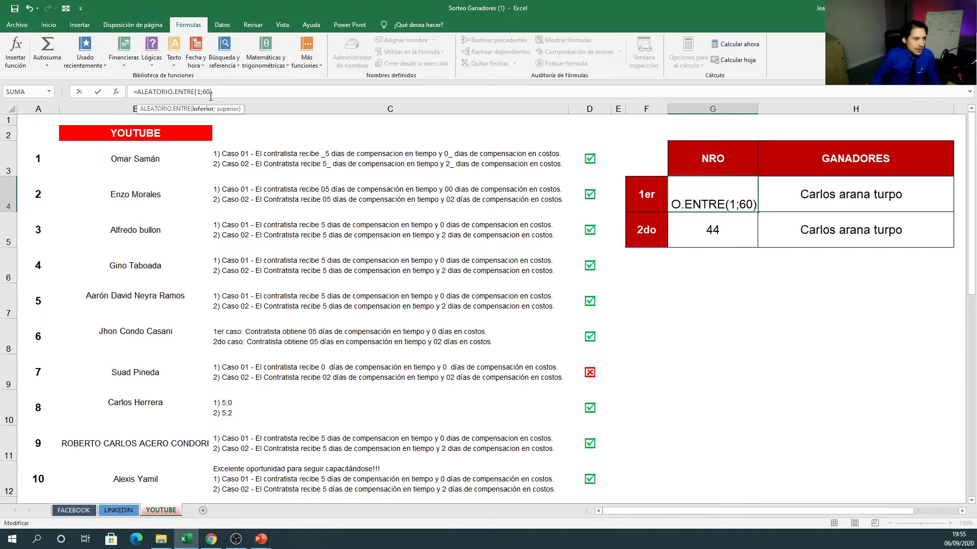
click(204, 93)
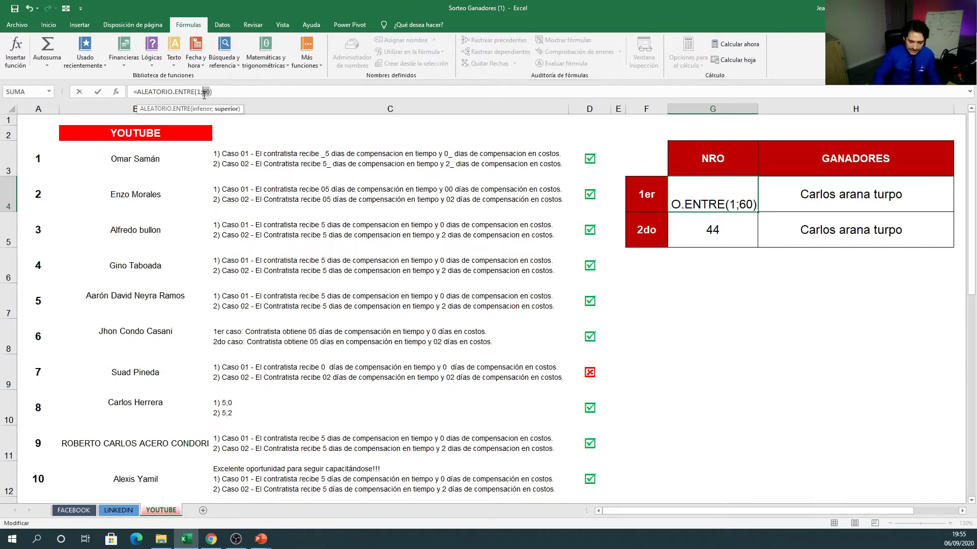
text(19)
key(End)
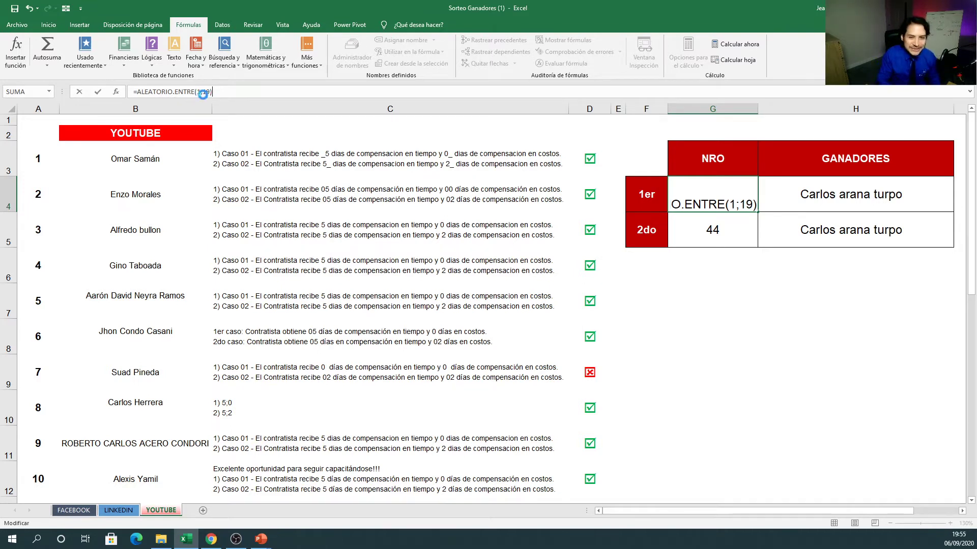
key(Return)
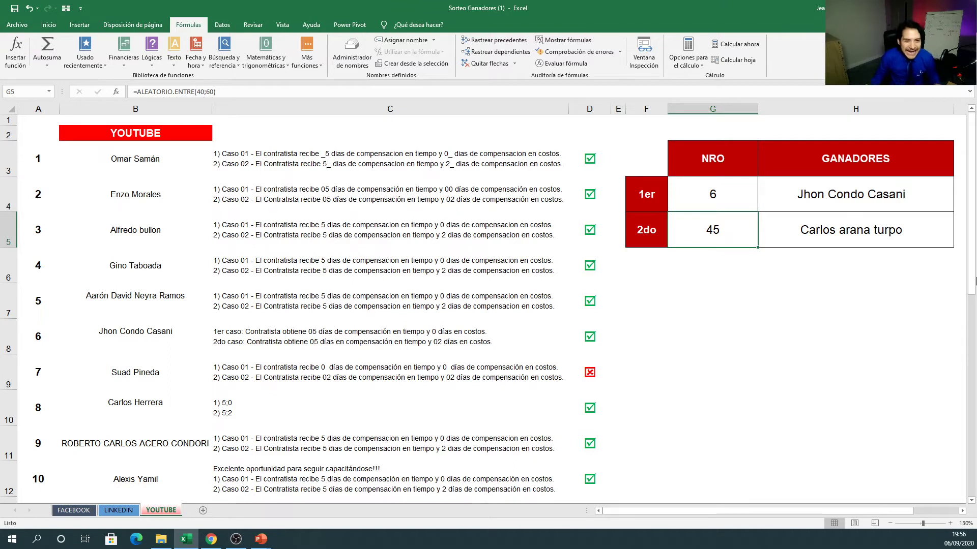
Convert the first YouTube winner's number and name in G4:H4 from formulas to fixed values with a values-only paste
drag(685, 208, 807, 204)
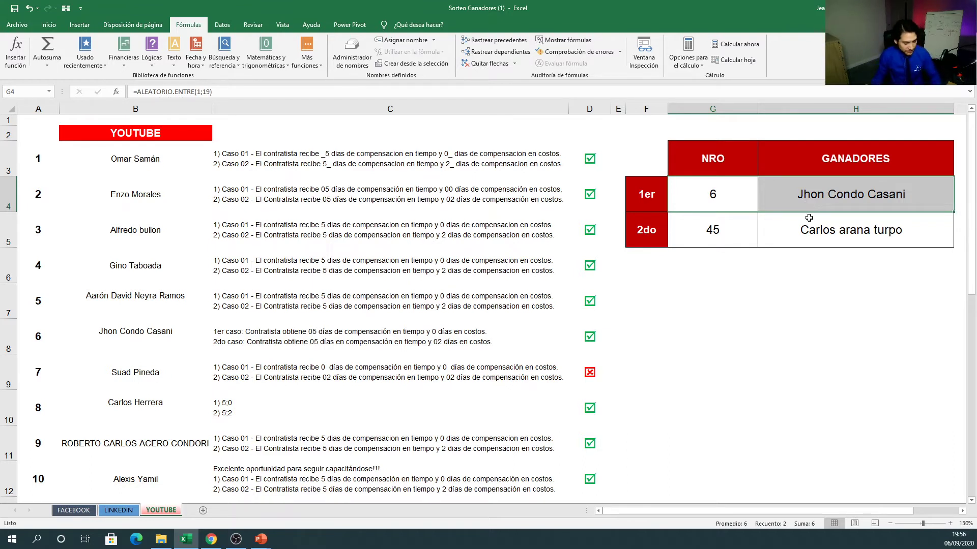
key(ctrl+c)
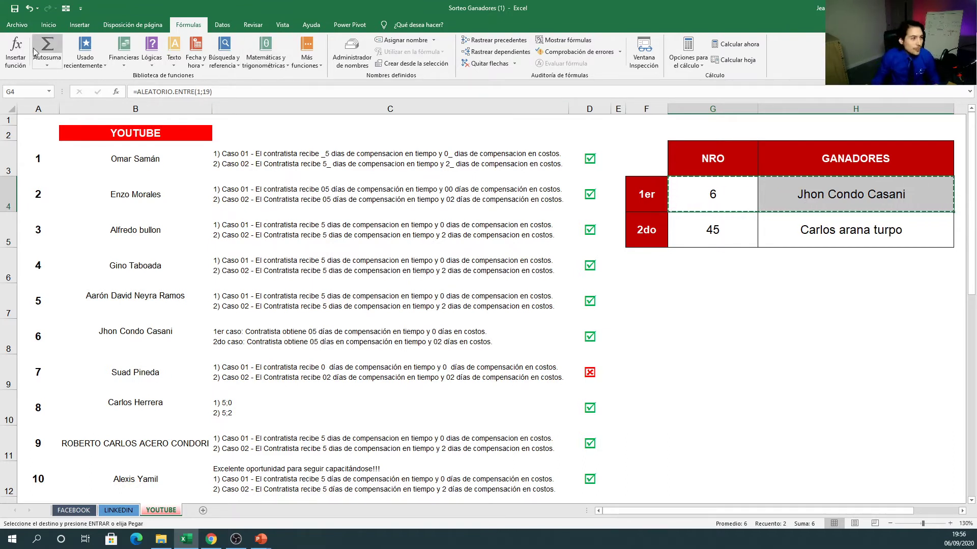
click(49, 25)
click(14, 65)
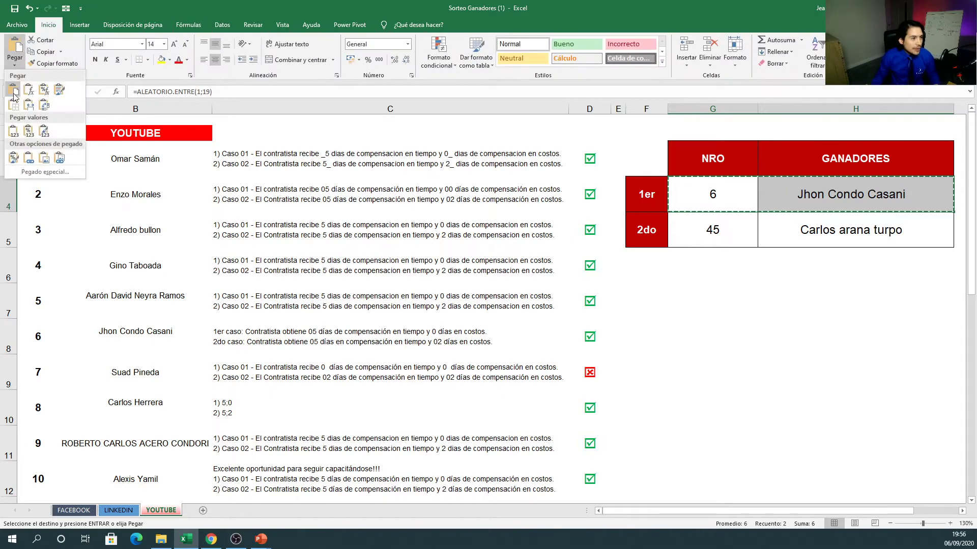
click(15, 134)
click(773, 193)
key(Escape)
drag(712, 196, 820, 209)
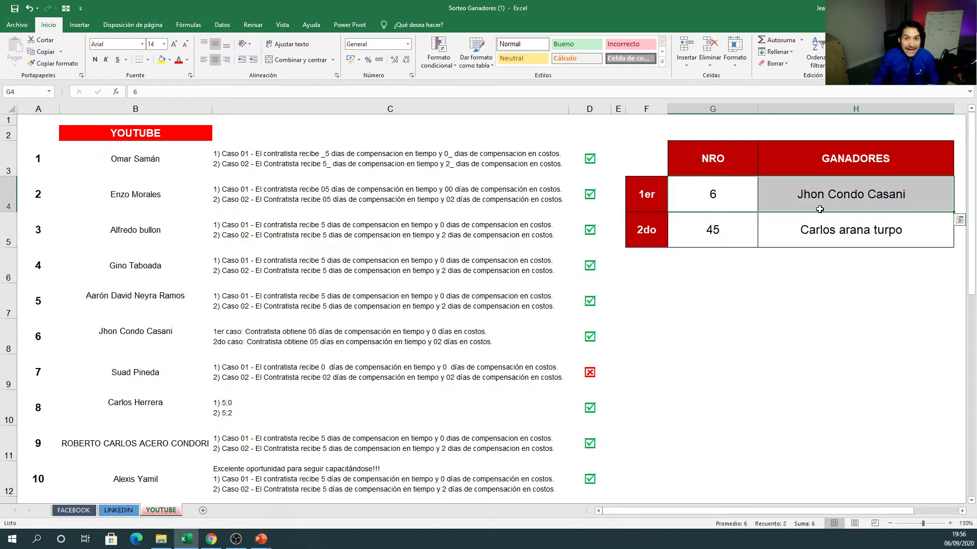
Change the second YouTube winner's random number formula in G5 to =ALEATORIO.ENTRE(1;19)
drag(756, 232, 792, 237)
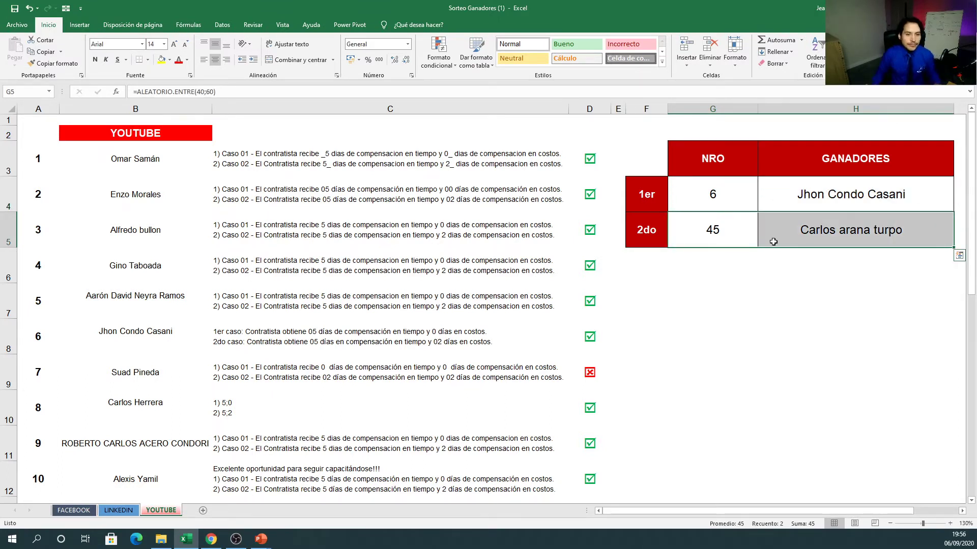
click(742, 243)
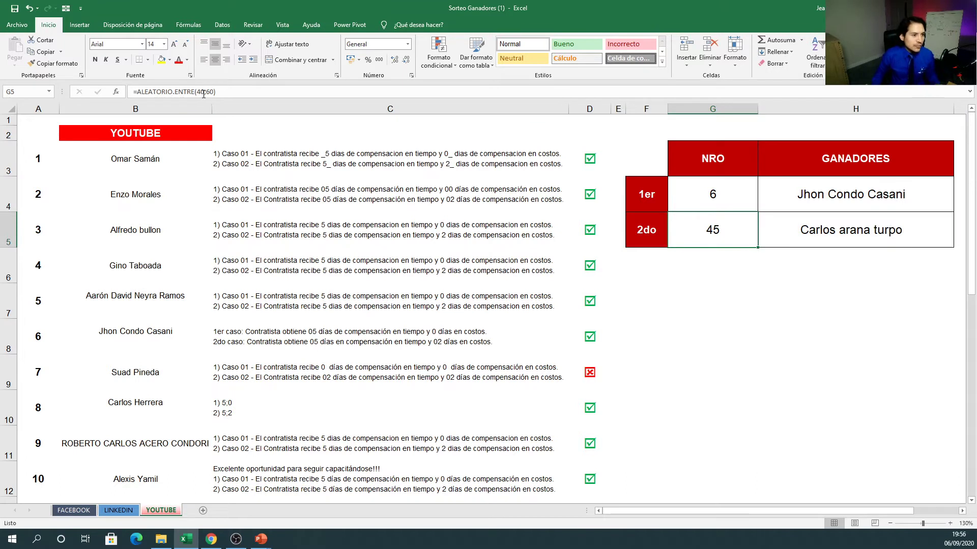
click(202, 92)
double_click(202, 93)
text(1)
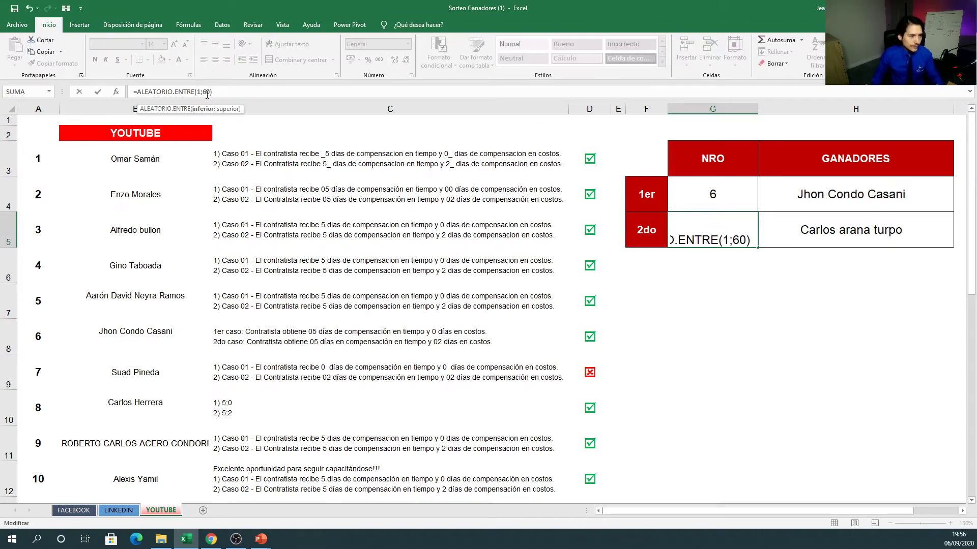
double_click(204, 92)
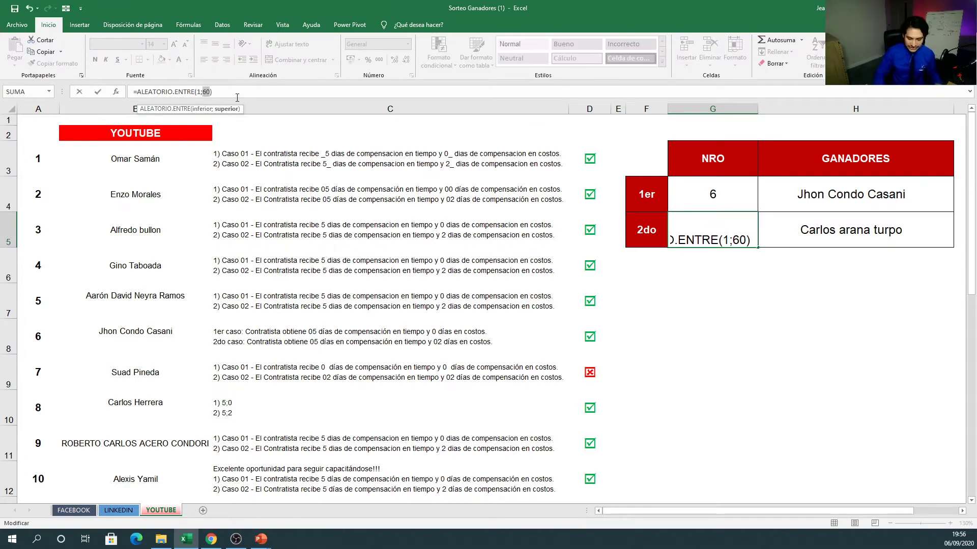
text(19)
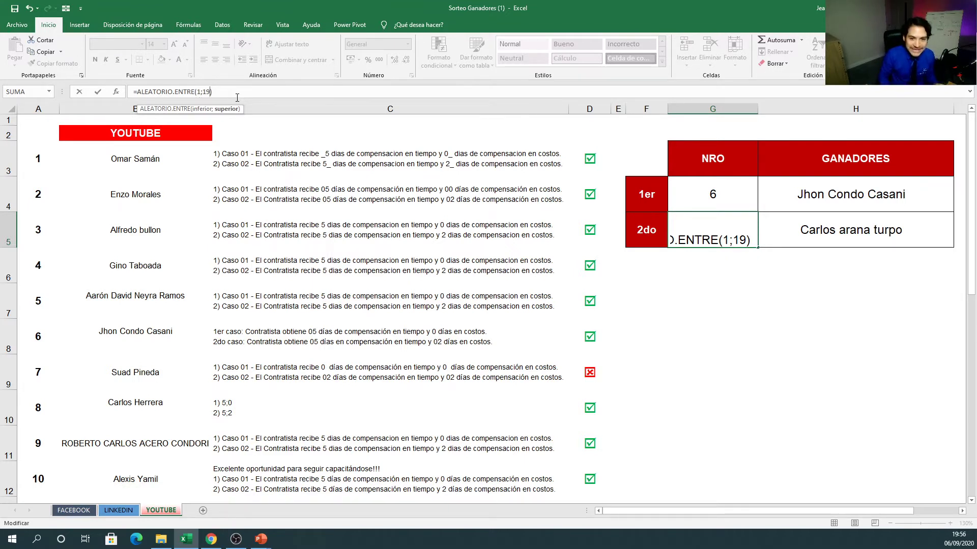
key(Return)
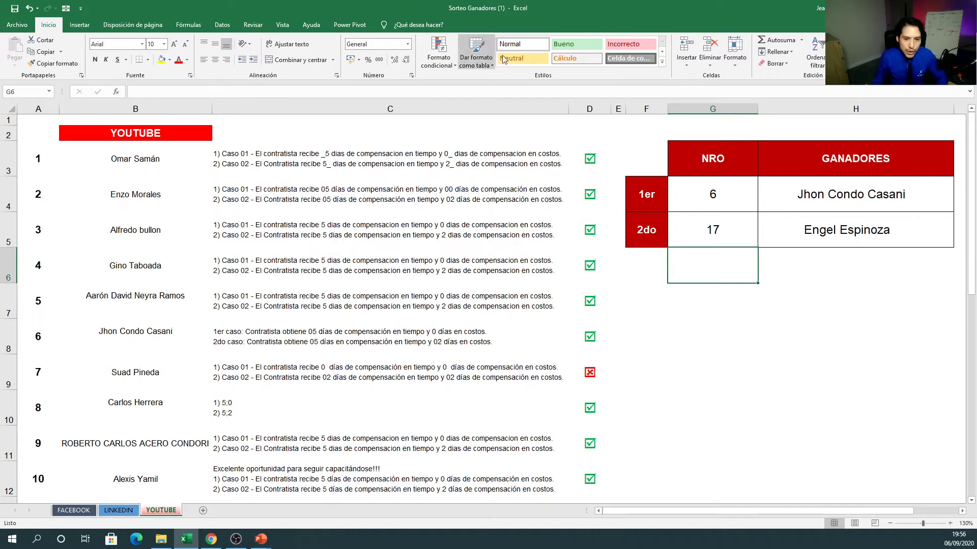
Replace the second YouTube winner's formulas in G5:H5 with their values by pasting values only
click(818, 234)
drag(686, 229, 748, 225)
key(ctrl+c)
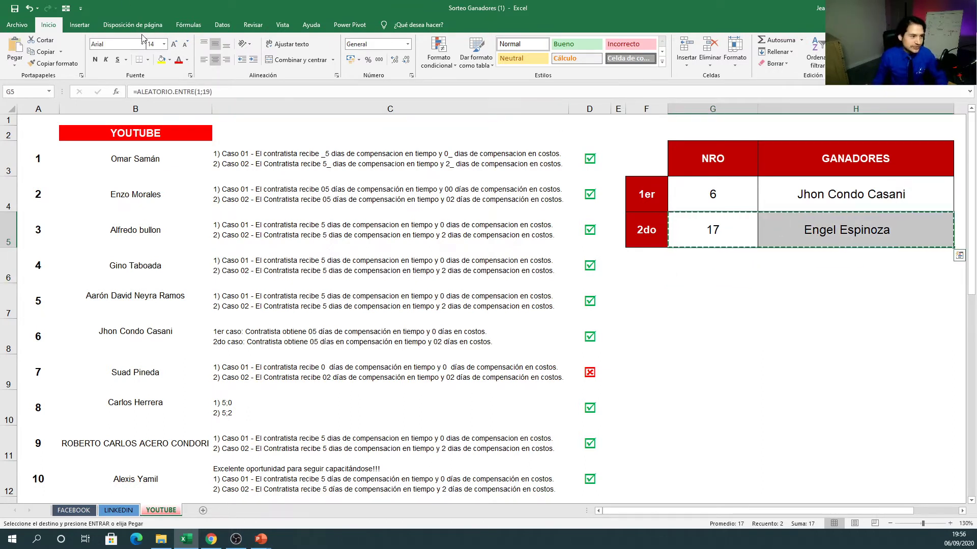
click(15, 66)
click(15, 126)
click(904, 278)
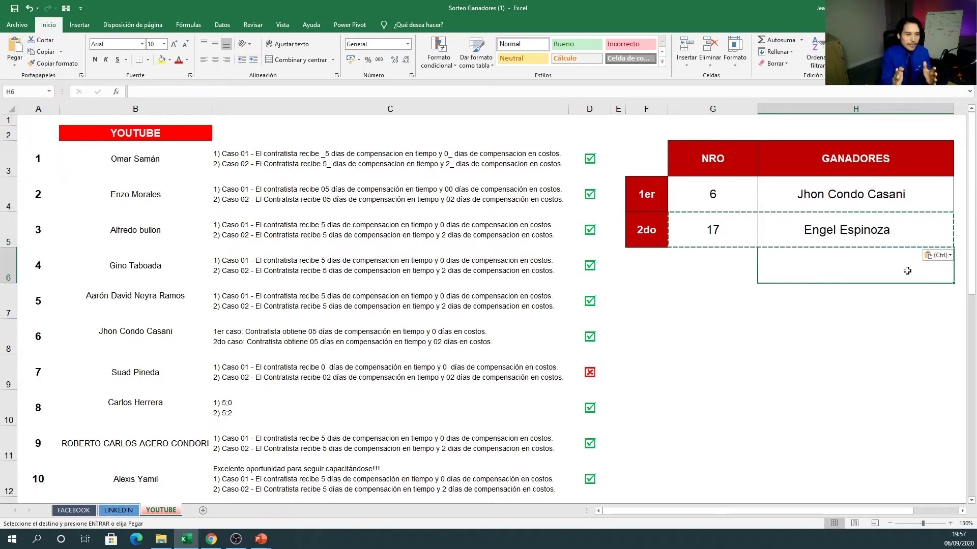
Review the participants, their answers and the correct or incorrect marks on the LINKEDIN sheet through the last entry
click(118, 510)
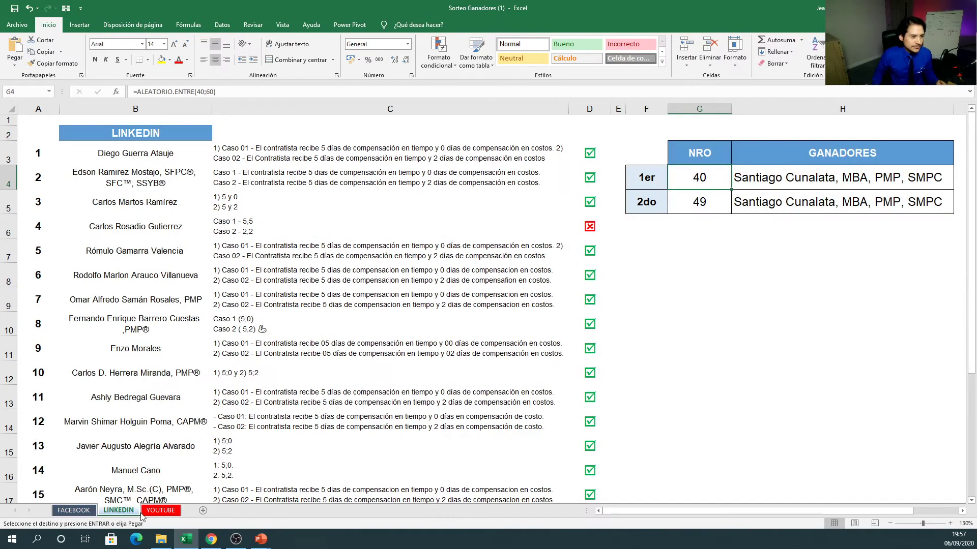
click(821, 307)
click(264, 200)
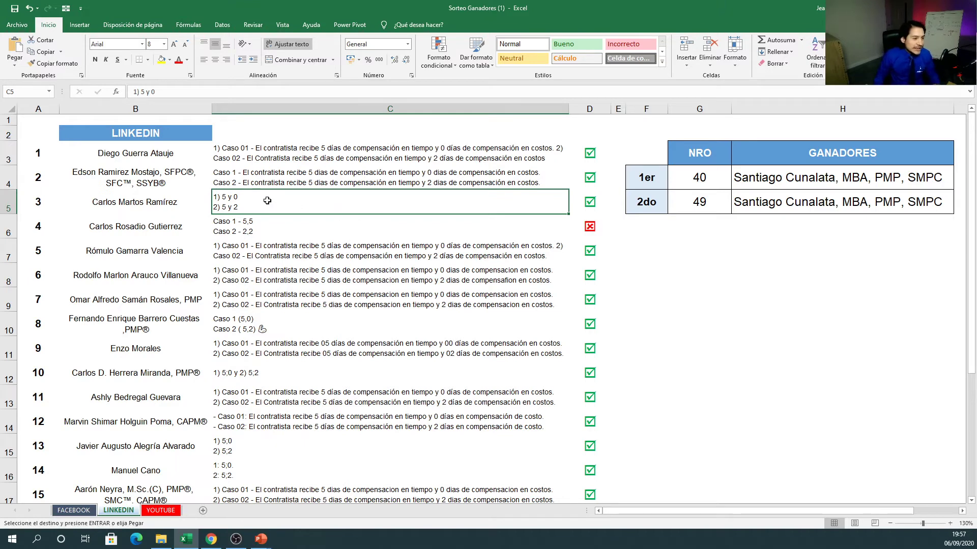
click(168, 160)
click(340, 185)
scroll(339, 186, down, 4)
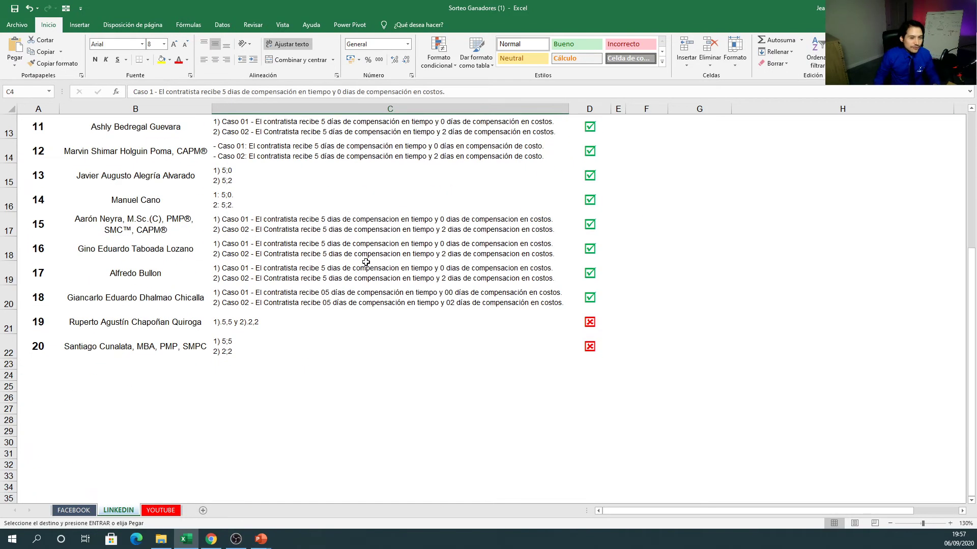
click(570, 346)
drag(559, 346, 196, 223)
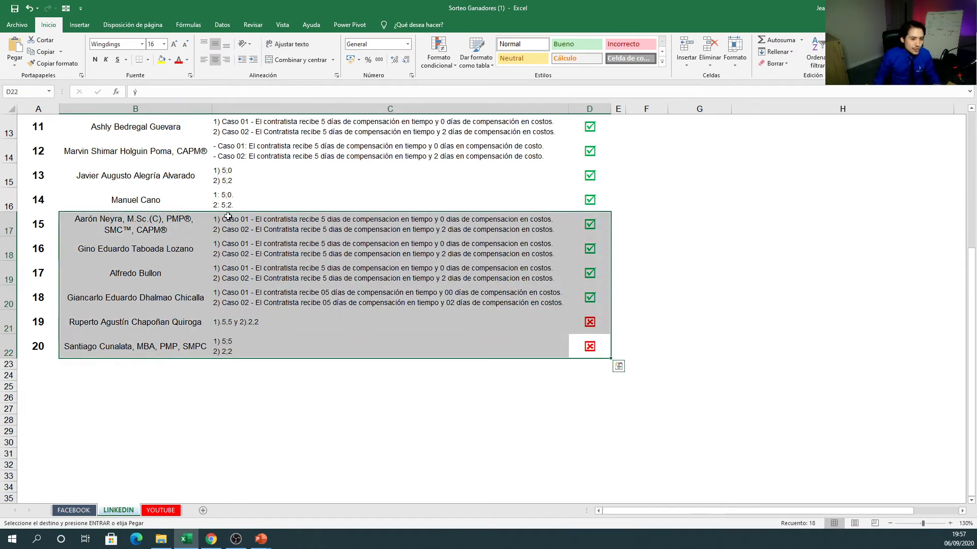
scroll(451, 285, up, 4)
scroll(451, 285, up, 1)
click(509, 277)
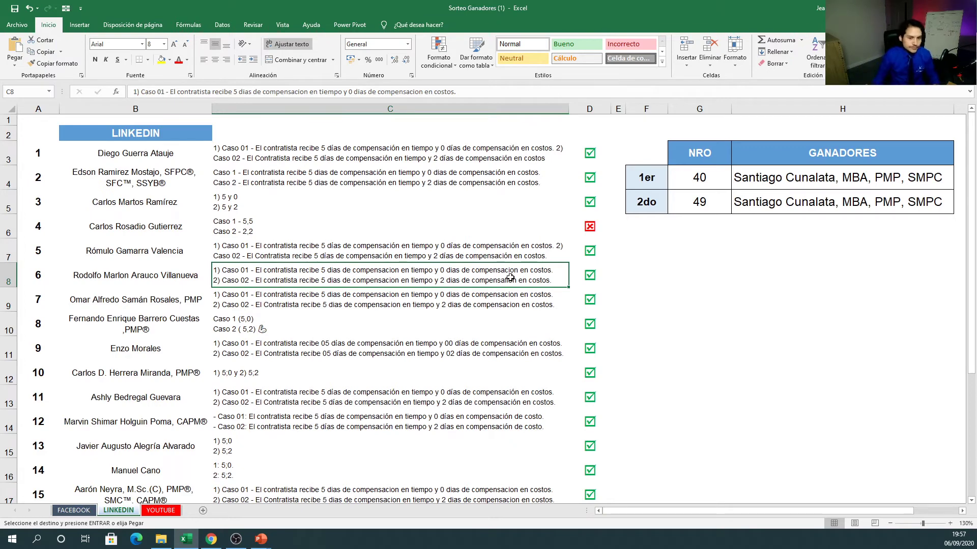
Recalculate the workbook repeatedly to redraw the random numbers in the LINKEDIN sheet's GANADORES table
click(788, 207)
click(724, 179)
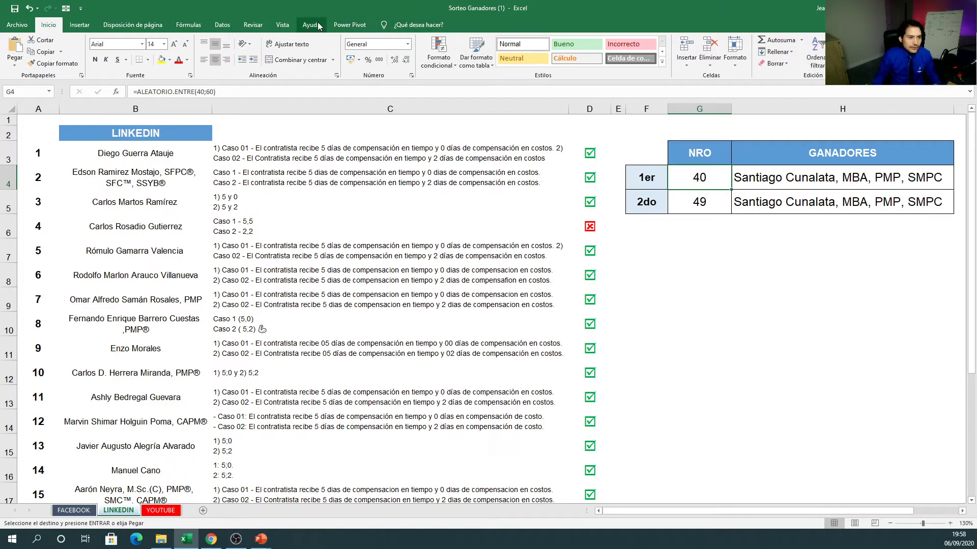
click(188, 24)
click(741, 44)
click(741, 44)
click(741, 45)
click(741, 44)
click(741, 44)
click(741, 44)
click(742, 44)
click(742, 45)
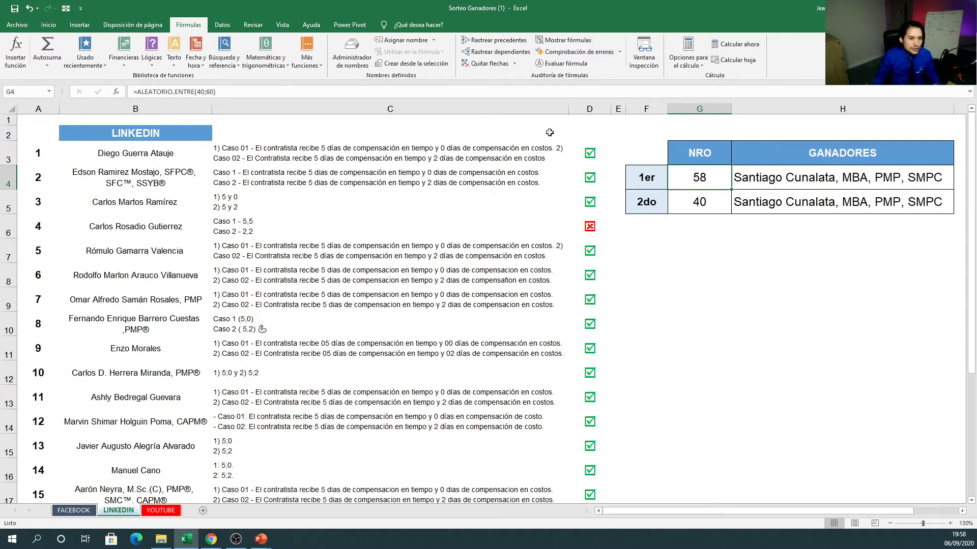
Examine the bounds in the LINKEDIN sheet's G4 formula and compare them with the participant numbering down to the last row
click(201, 93)
click(201, 92)
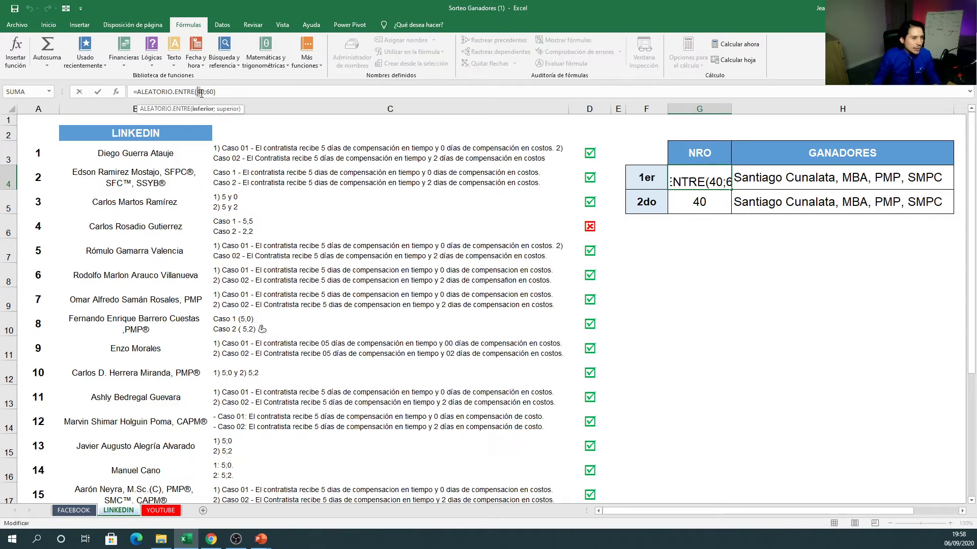
click(240, 225)
scroll(243, 221, down, 4)
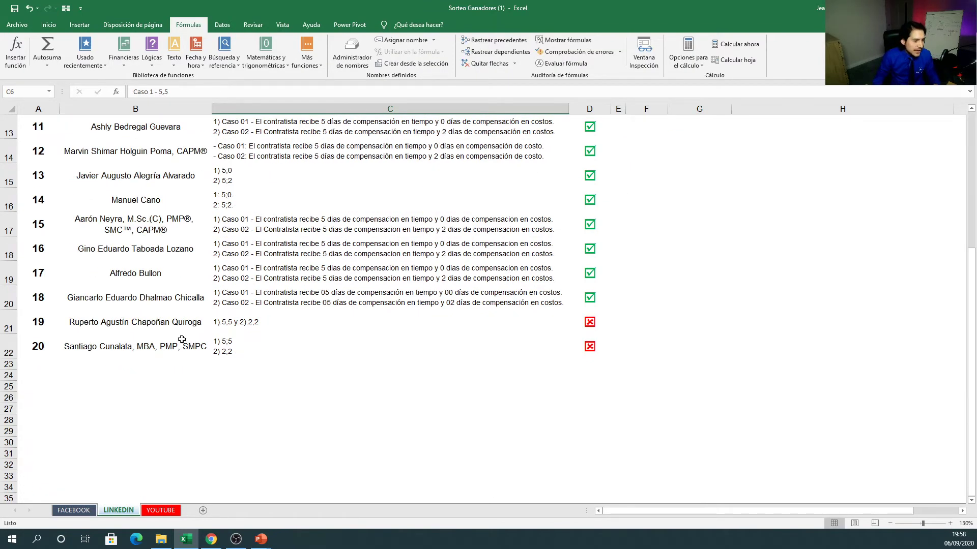
click(152, 354)
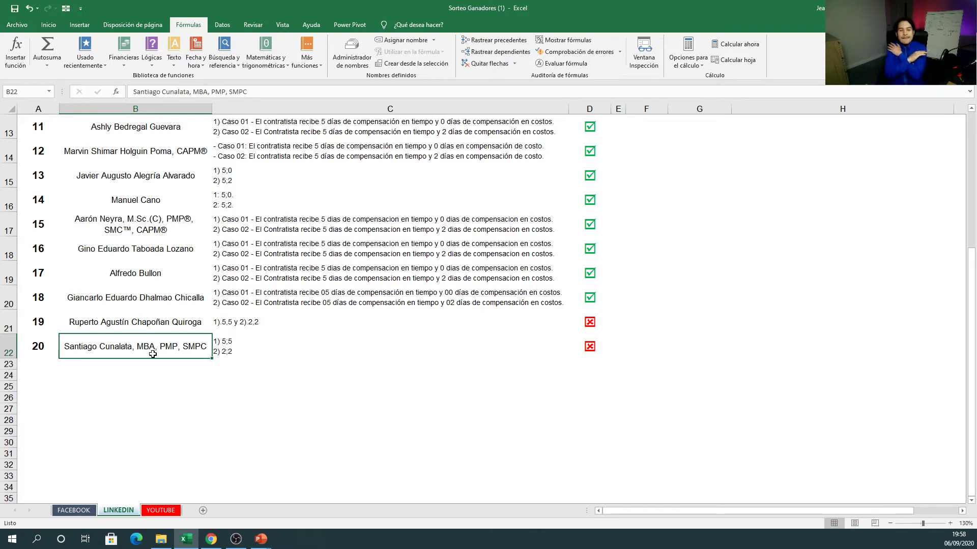
scroll(121, 361, up, 1)
scroll(122, 362, up, 4)
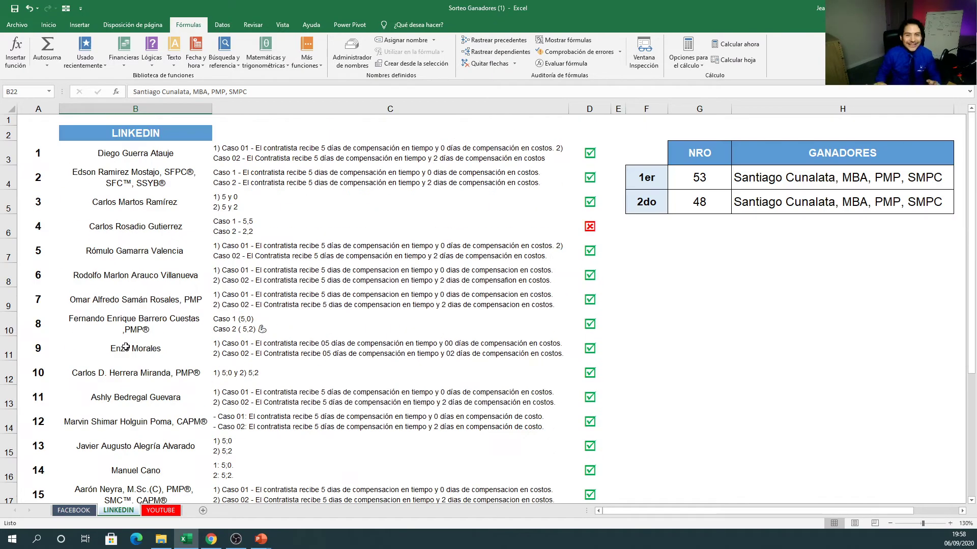
click(167, 134)
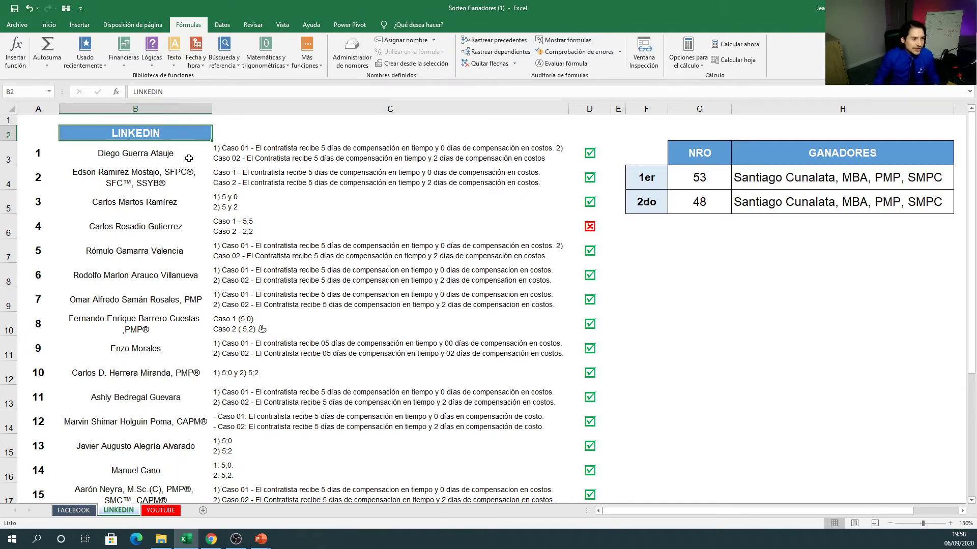
Change the first LinkedIn winner's random number formula in G4 to =ALEATORIO.ENTRE(1;20)
click(715, 186)
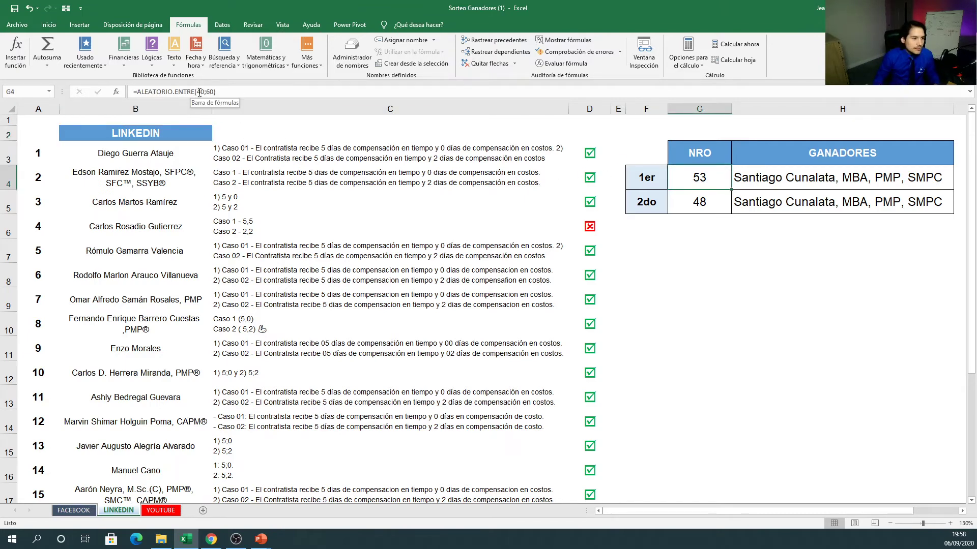
click(202, 92)
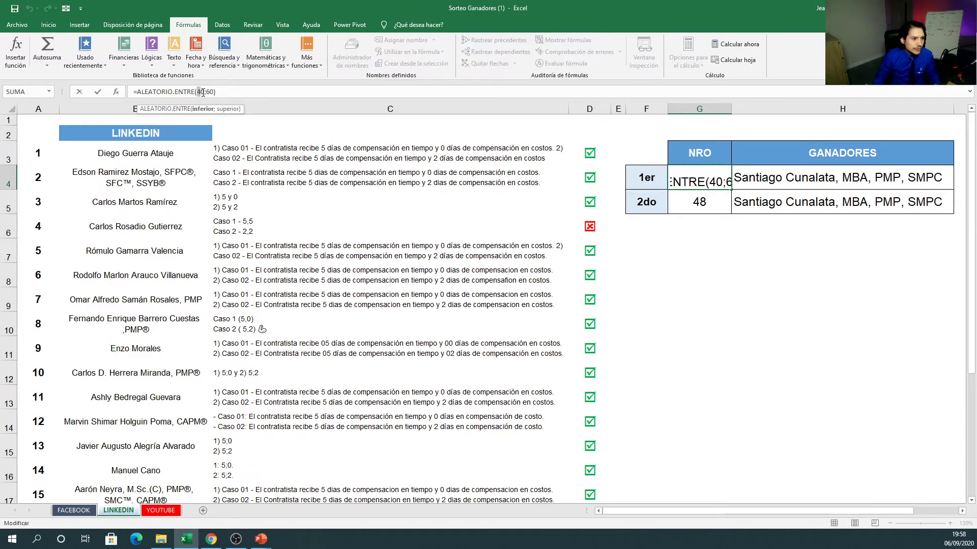
text(4)
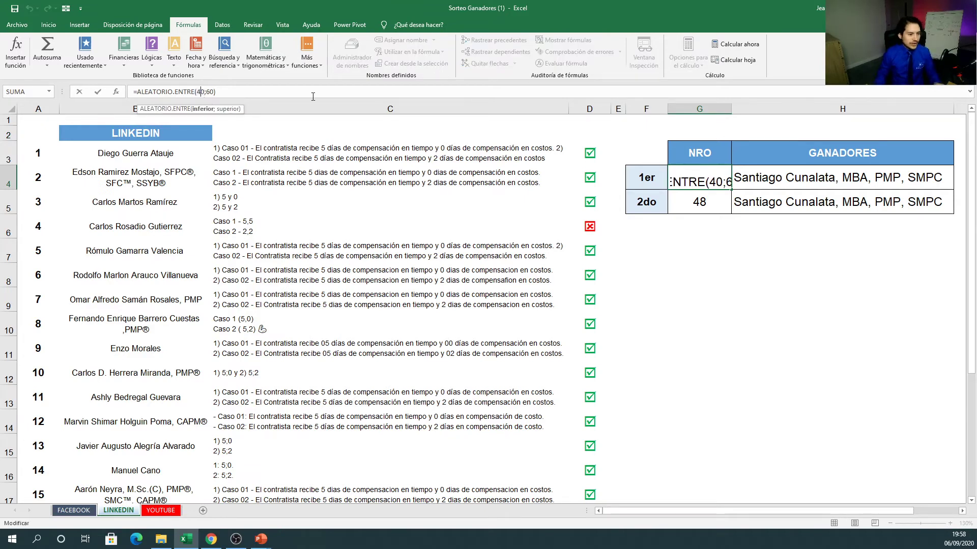
key(BackSpace)
key(Delete)
text(1)
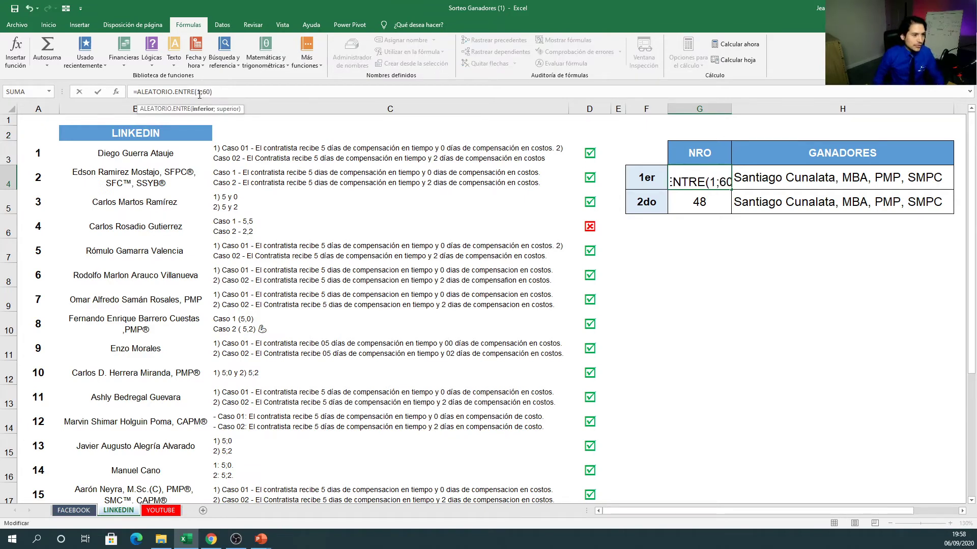
double_click(205, 92)
text(20)
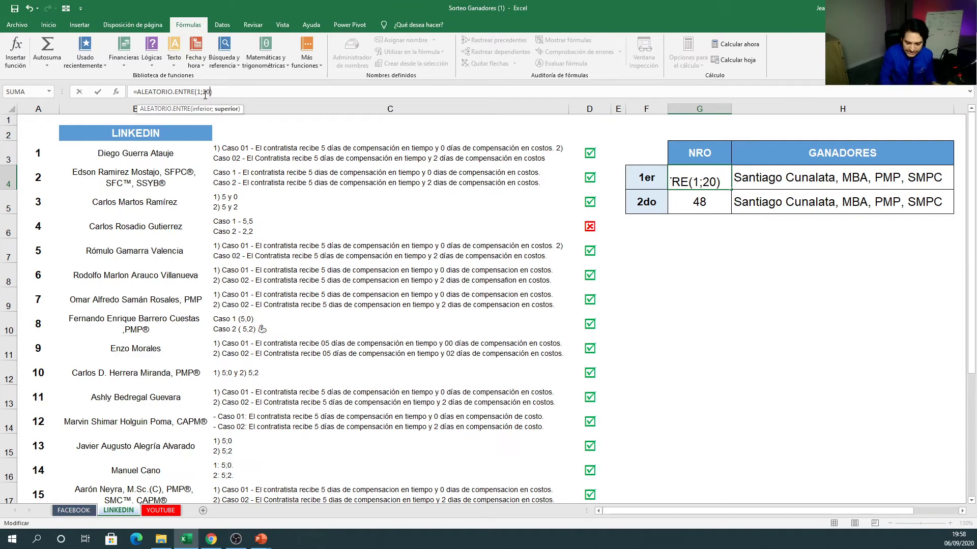
key(Return)
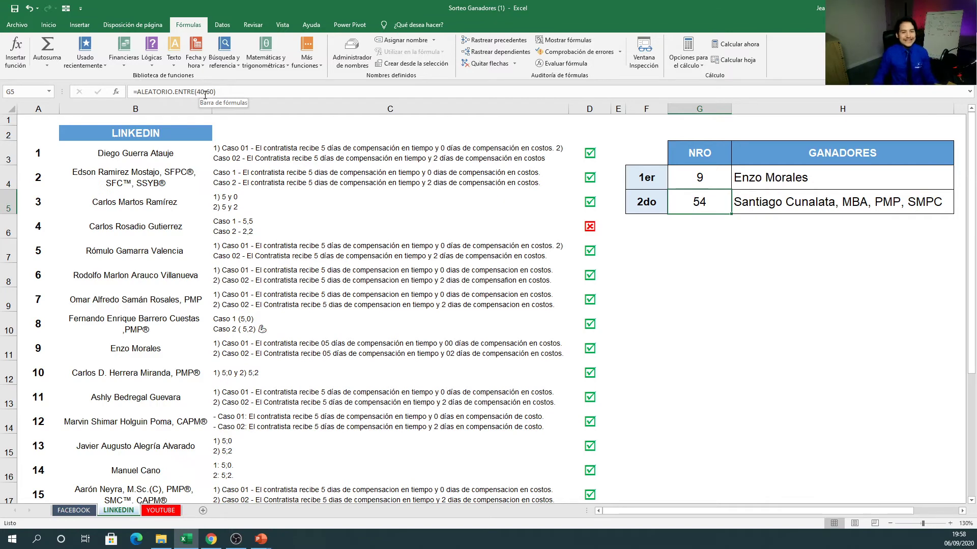
Fix the first LinkedIn winner's number and name in G4:H4 by pasting them over their formulas as values
key(Up)
key(shift+Right)
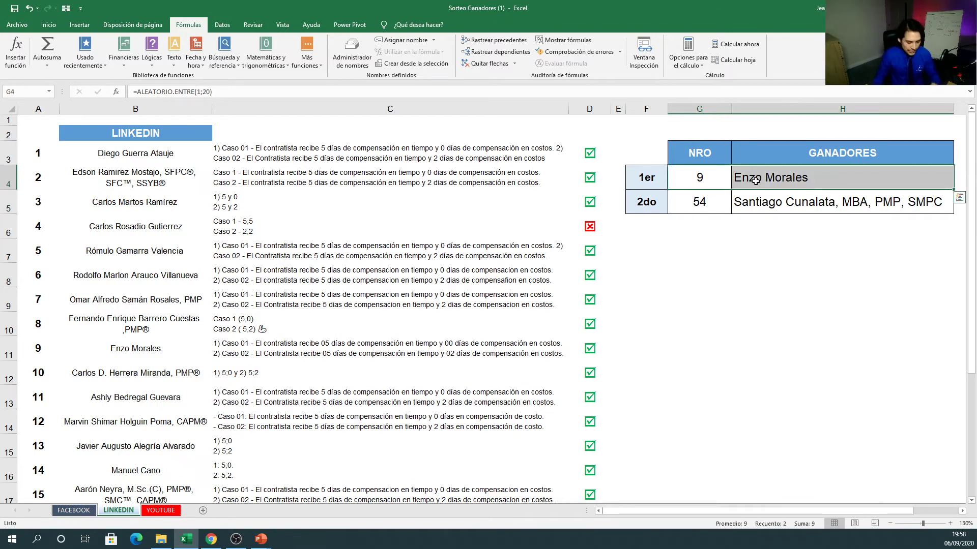
key(ctrl+c)
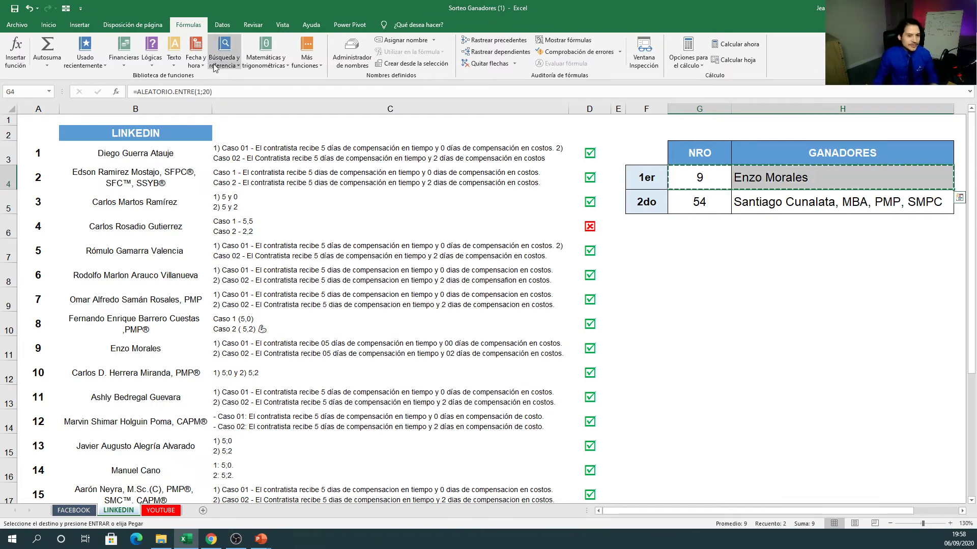
click(48, 24)
click(17, 65)
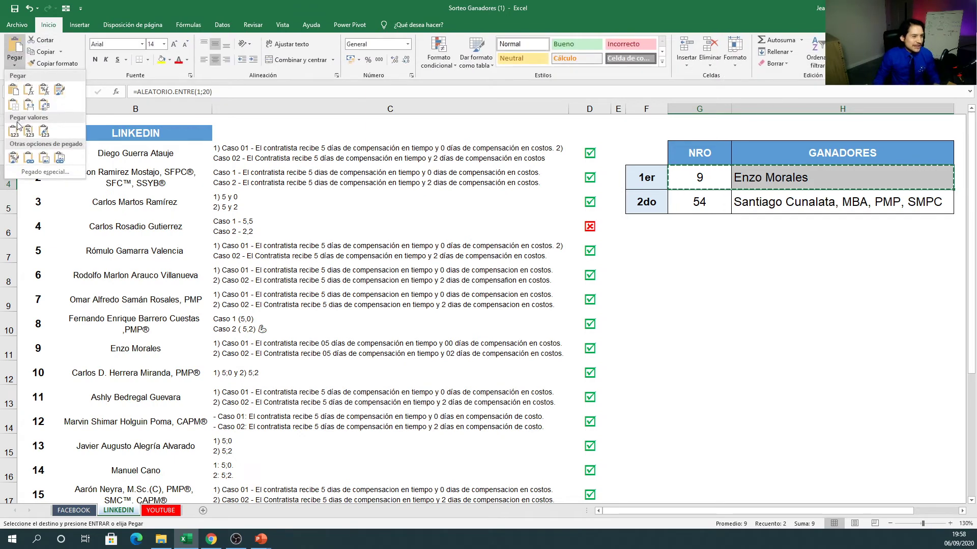
click(14, 130)
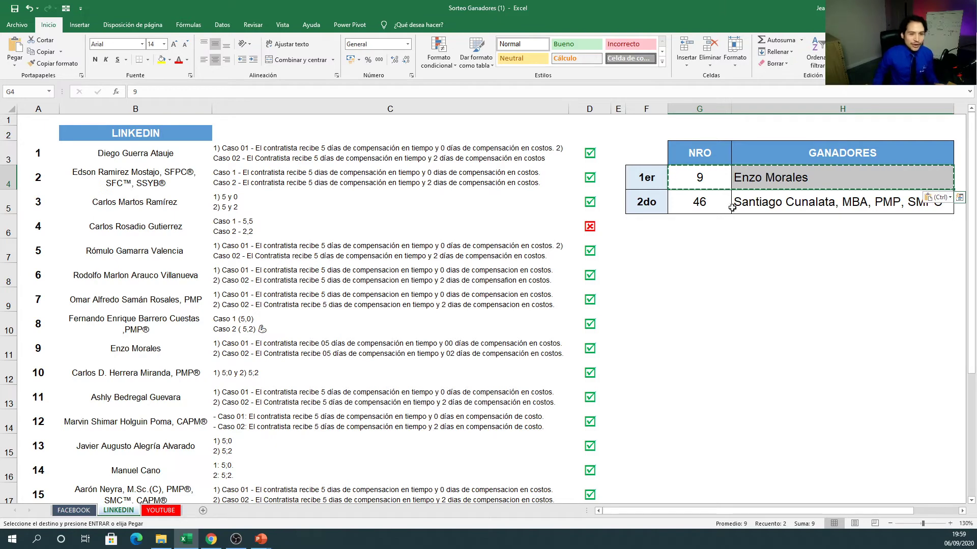
Change the second LinkedIn winner's random number formula in G5 to =ALEATORIO.ENTRE(1;20)
mouse_move(718, 204)
mouse_down()
mouse_move(770, 210)
mouse_move(707, 203)
mouse_up()
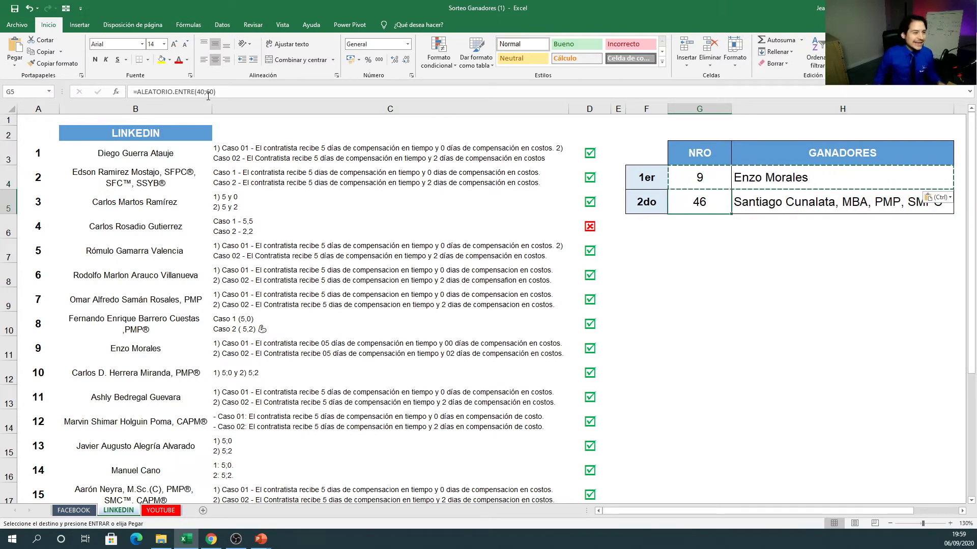
click(203, 92)
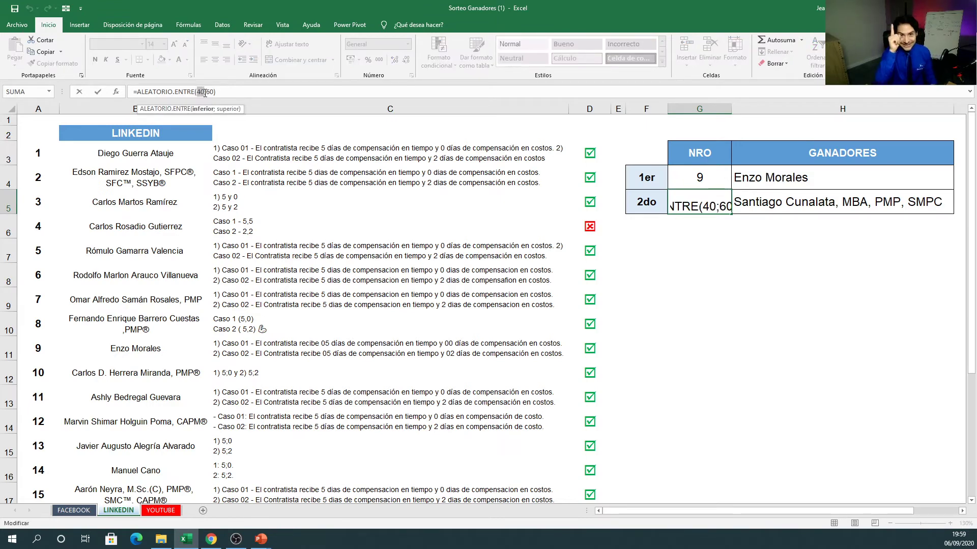
text(1;)
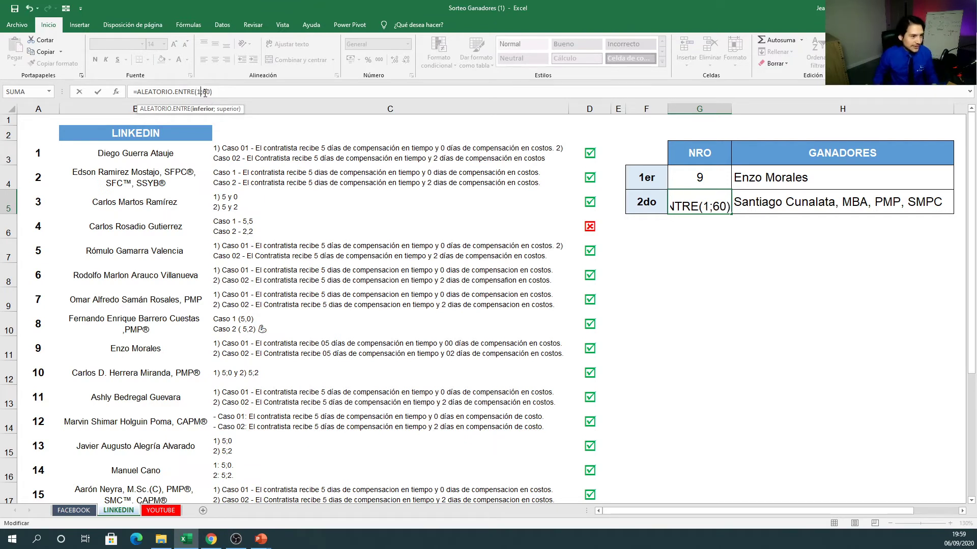
text(2)
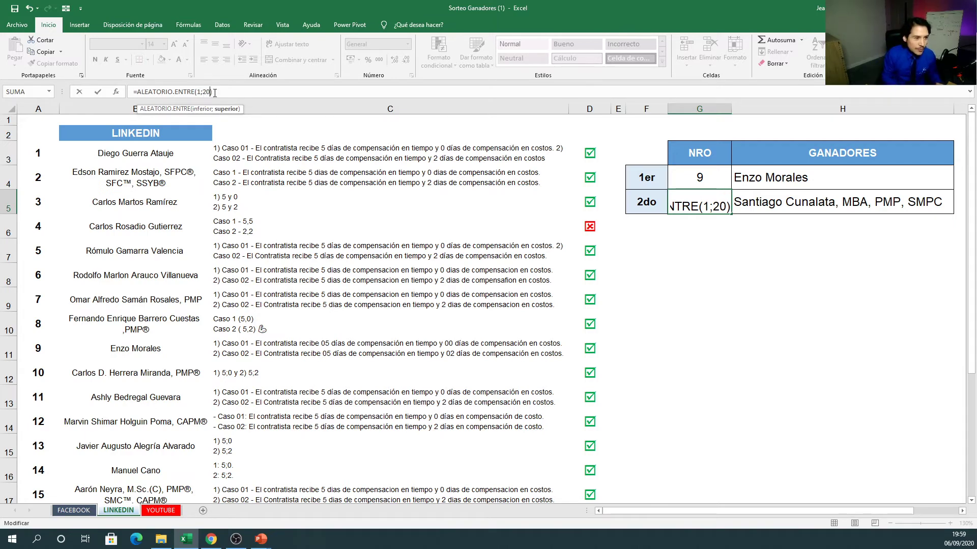
click(215, 93)
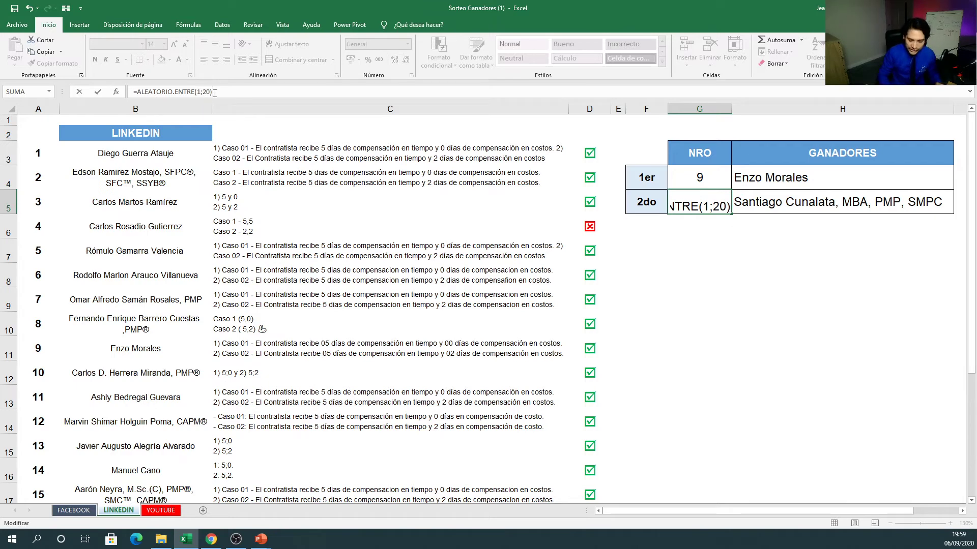
key(Return)
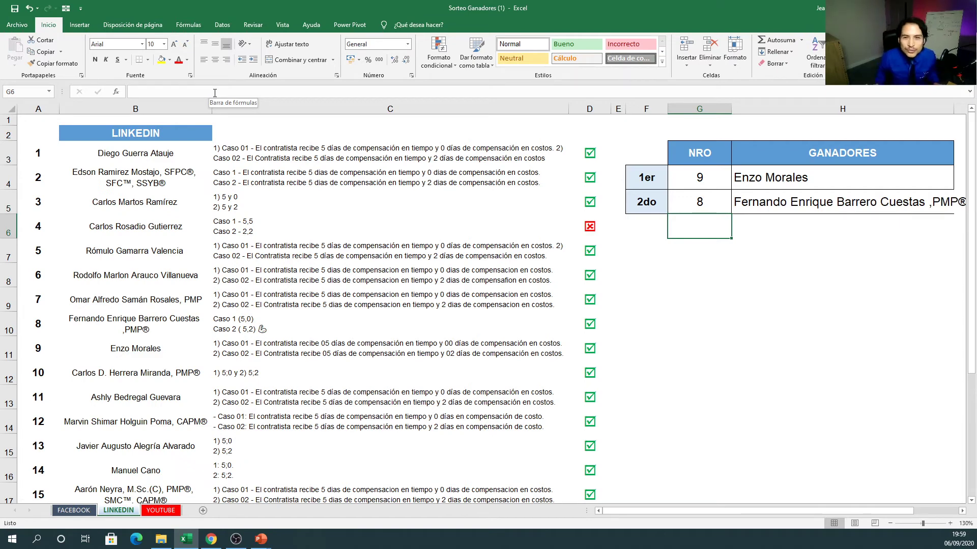
Try to fix the second LinkedIn winner's number and name in G5:H5 by pasting them over their formulas as values
drag(808, 210, 711, 209)
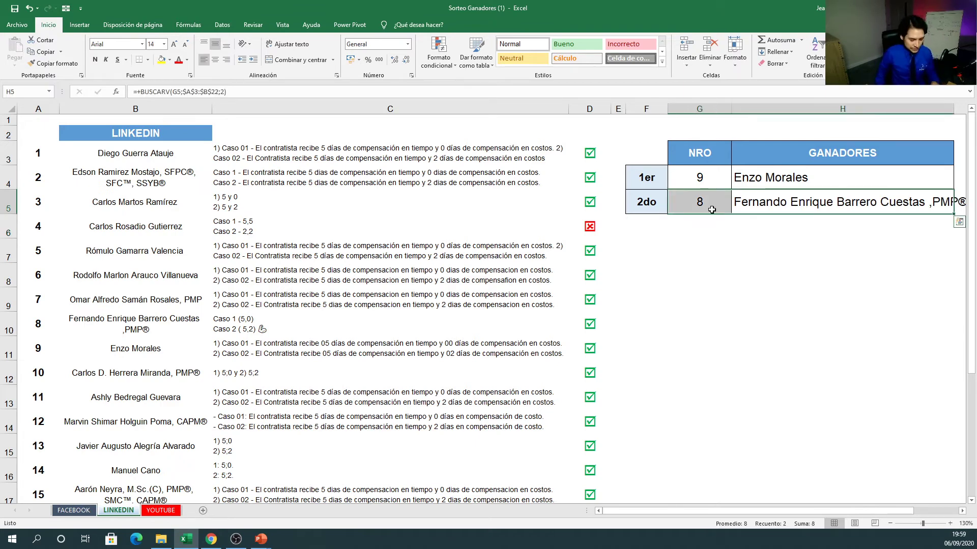
key(ctrl+c)
click(15, 62)
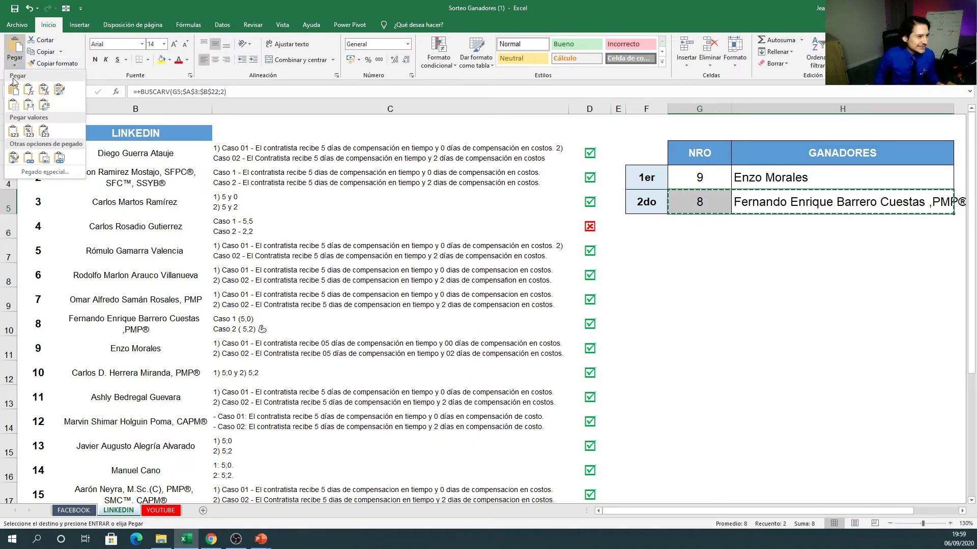
click(14, 129)
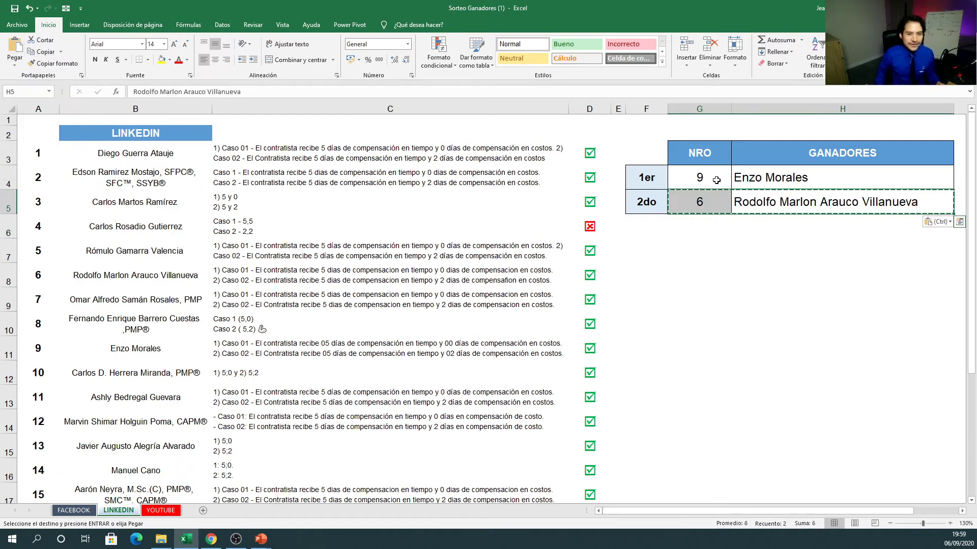
click(29, 9)
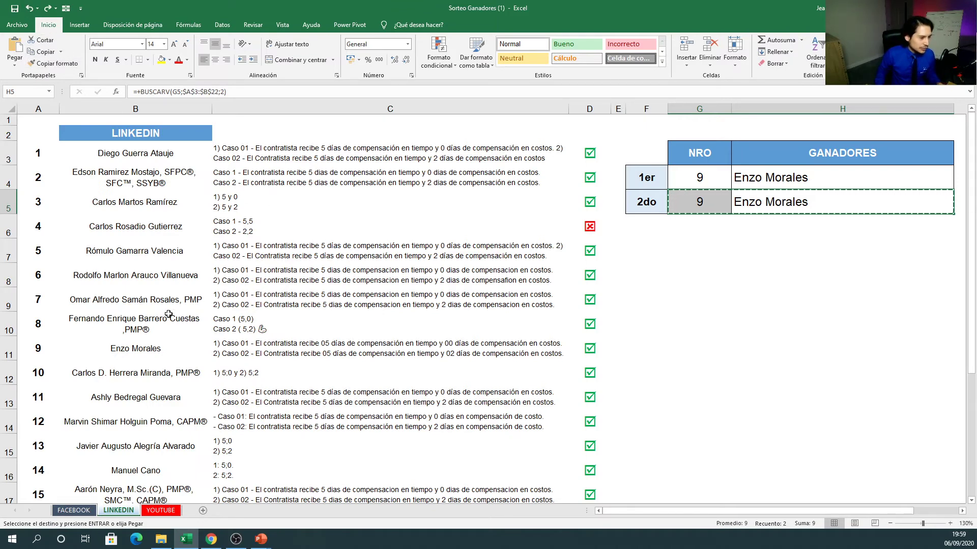
Copy participant 8's number and name from A10:B10 and paste them as values into the second LinkedIn winner's cells G5:H5
click(144, 319)
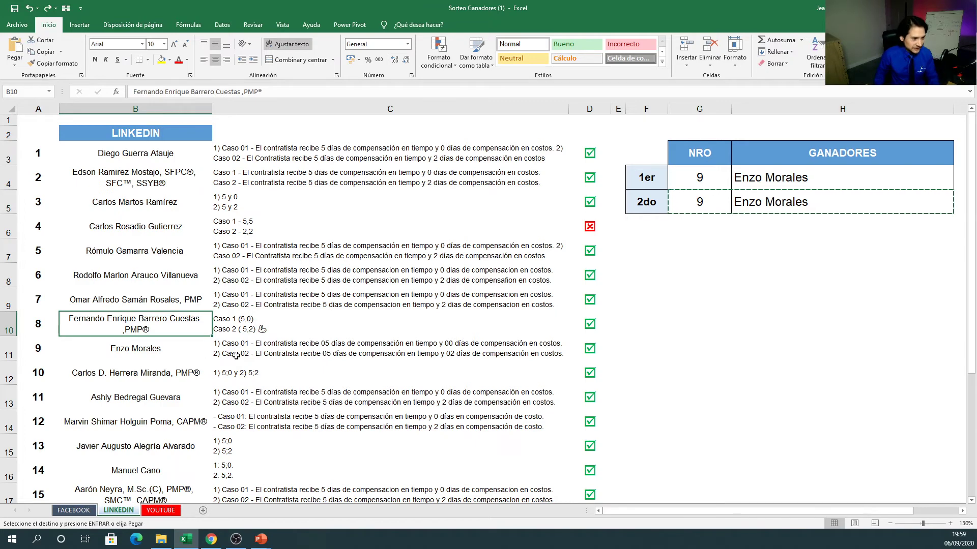
drag(41, 331, 92, 333)
key(ctrl+c)
click(699, 202)
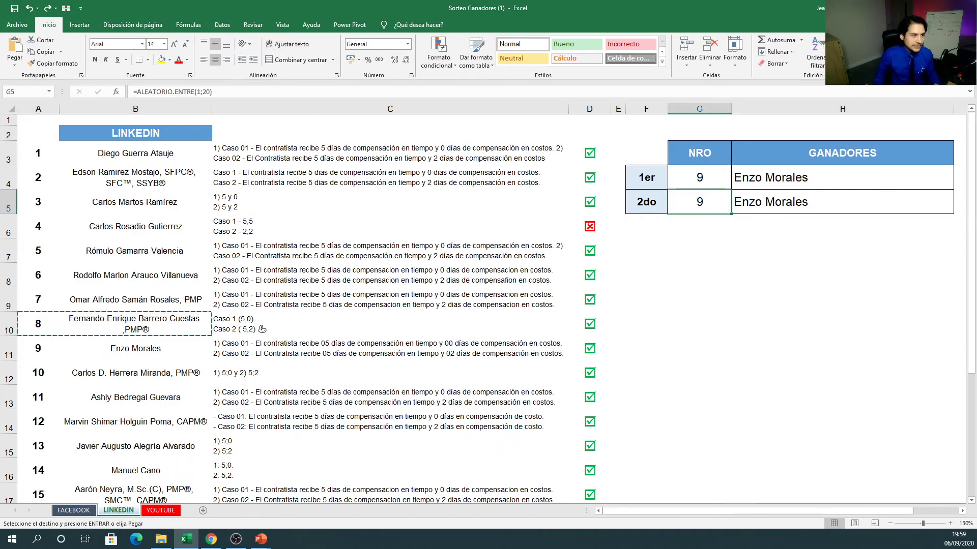
click(15, 63)
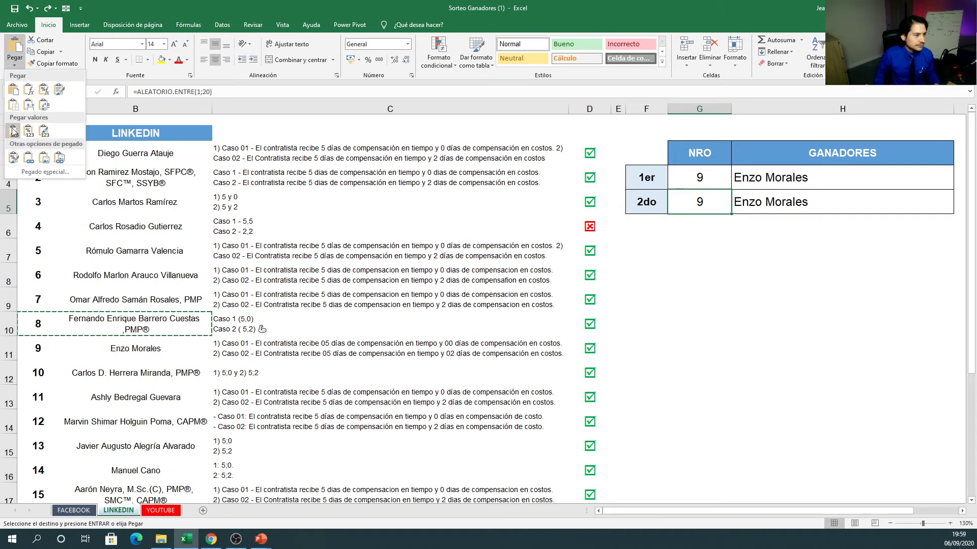
click(14, 130)
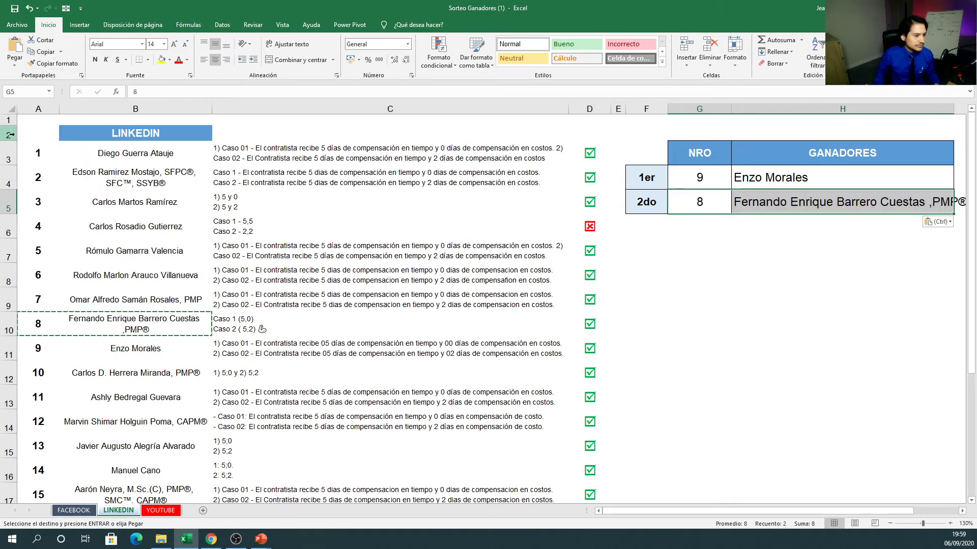
click(810, 208)
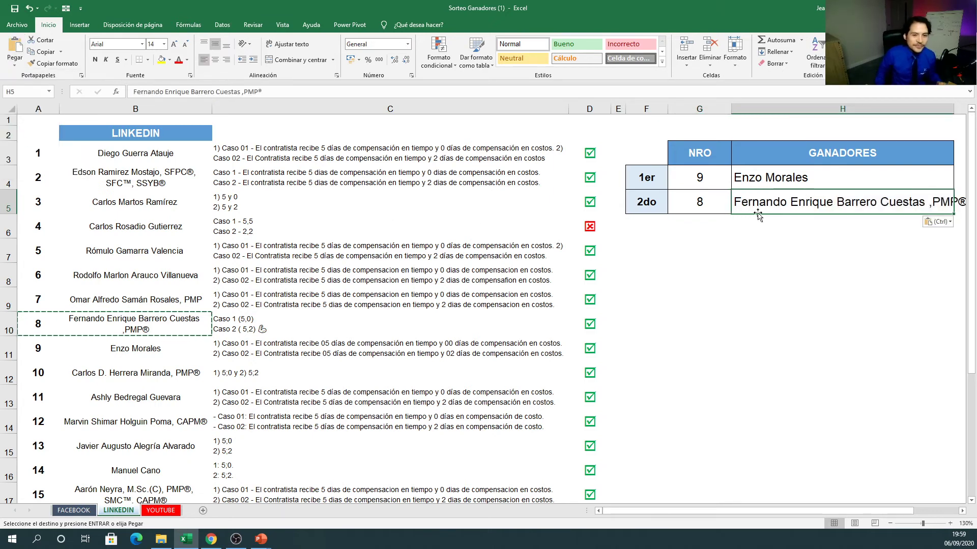
Copy the second LinkedIn winner's cells G5:H5 and paste them back in place
drag(712, 206, 747, 203)
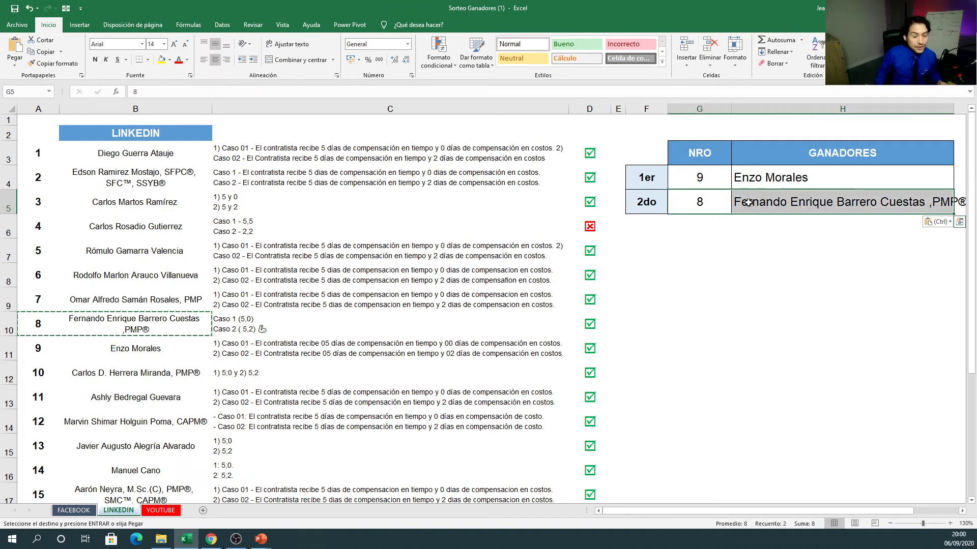
click(44, 52)
click(14, 69)
click(13, 109)
click(807, 252)
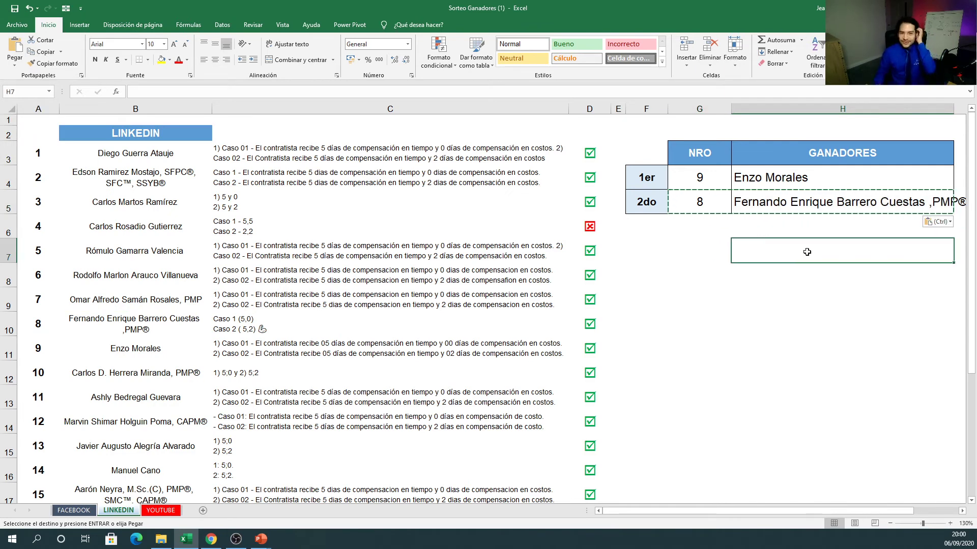
Examine the participants and their answers on the FACEBOOK sheet, from the first entry down to number 10
click(75, 511)
click(261, 293)
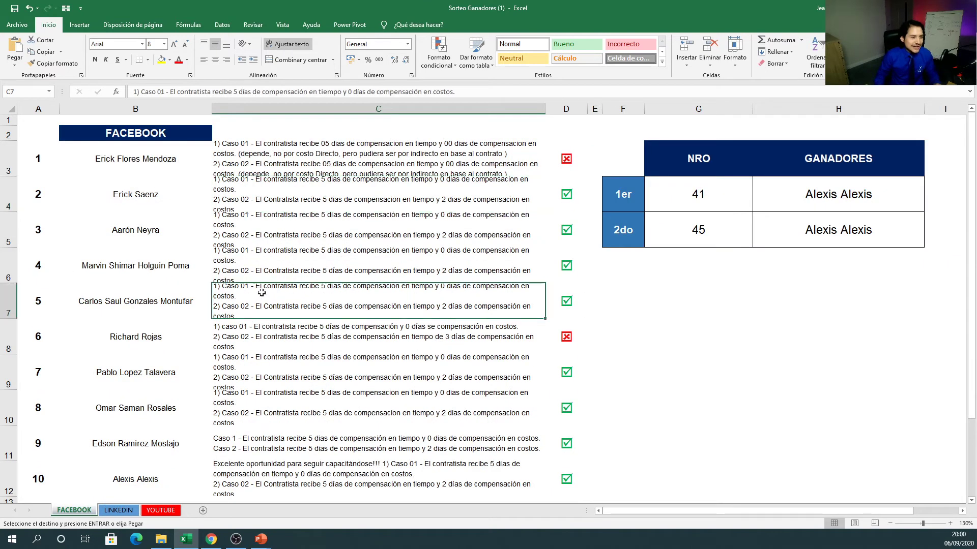
scroll(262, 259, down, 1)
scroll(261, 258, up, 1)
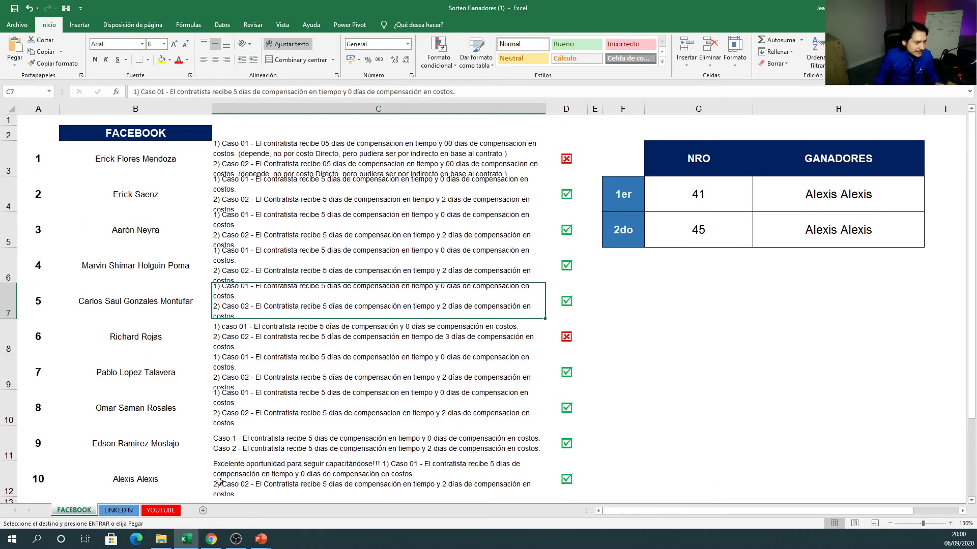
click(180, 479)
click(200, 446)
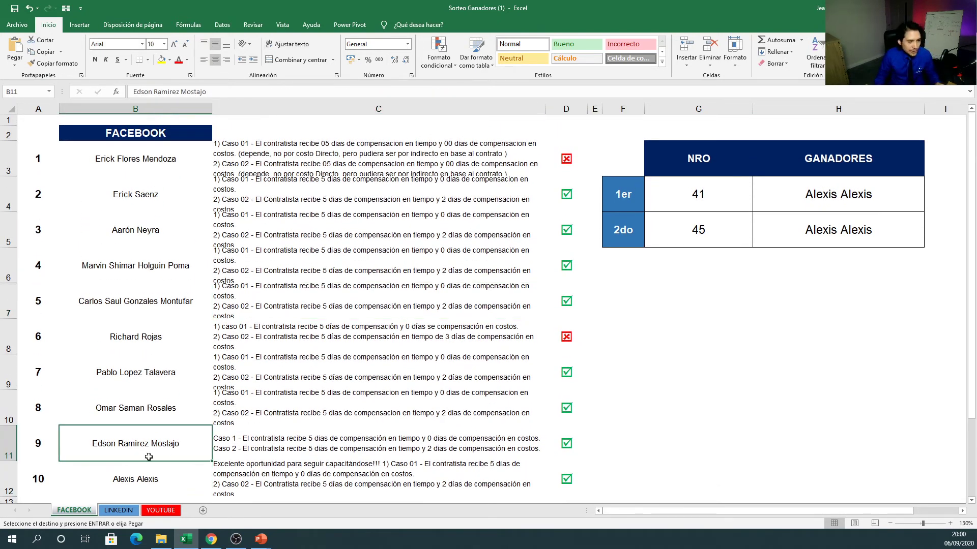
click(139, 236)
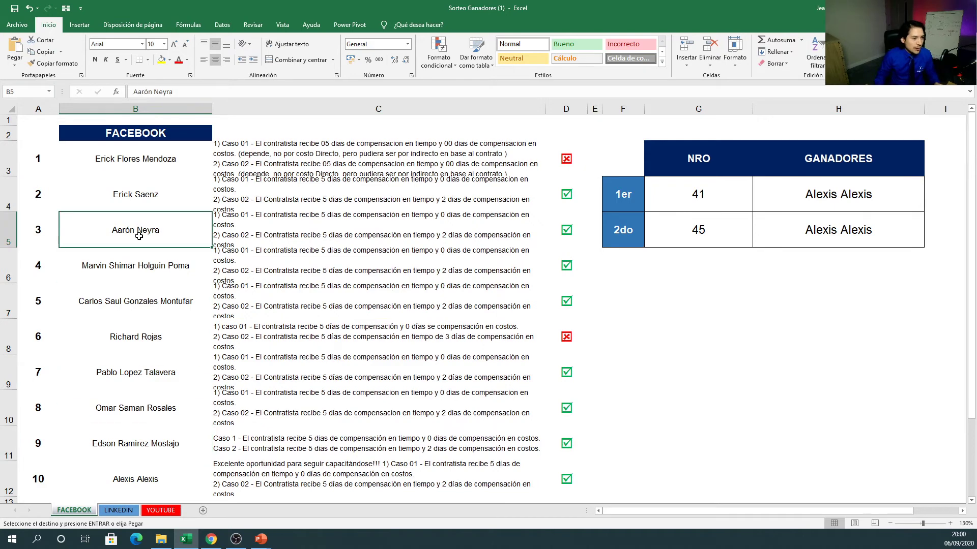
click(141, 396)
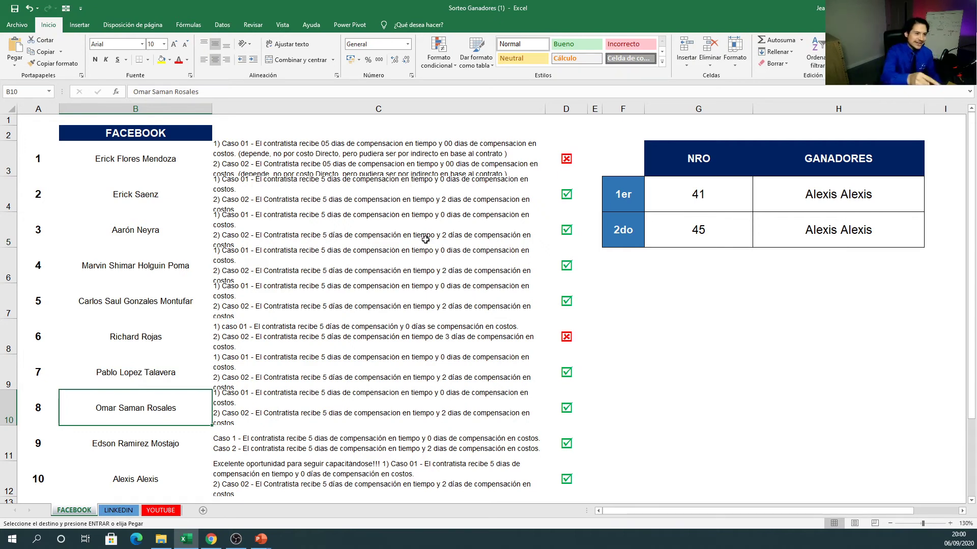
click(665, 293)
click(370, 195)
click(368, 171)
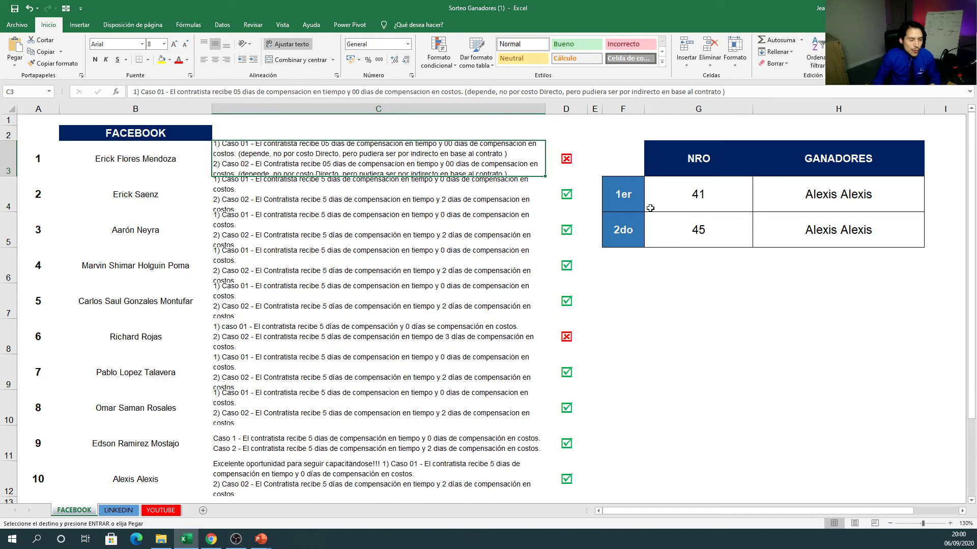
Recalculate the workbook repeatedly to redraw the random numbers in the FACEBOOK sheet's GANADORES table
click(665, 200)
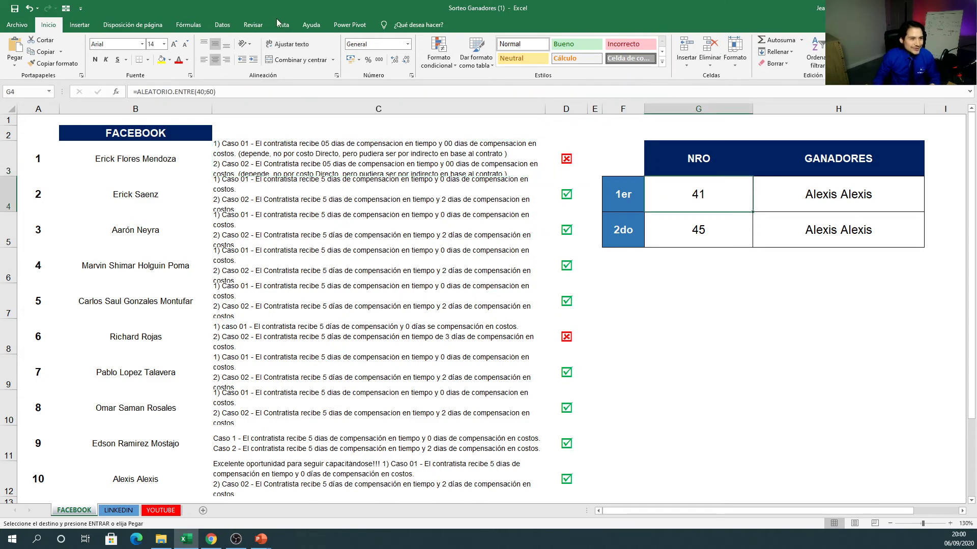
click(188, 24)
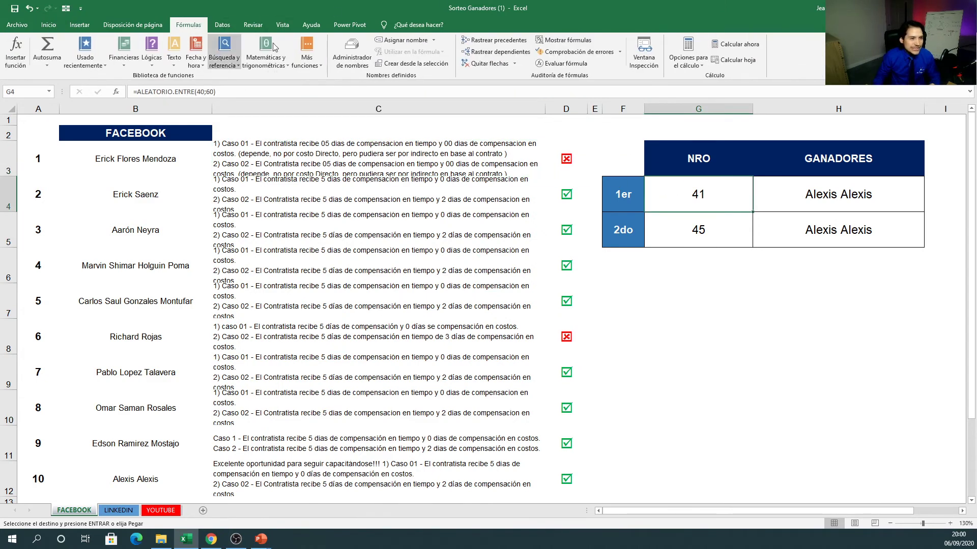
click(728, 45)
click(729, 45)
click(731, 45)
click(730, 46)
click(730, 46)
click(730, 46)
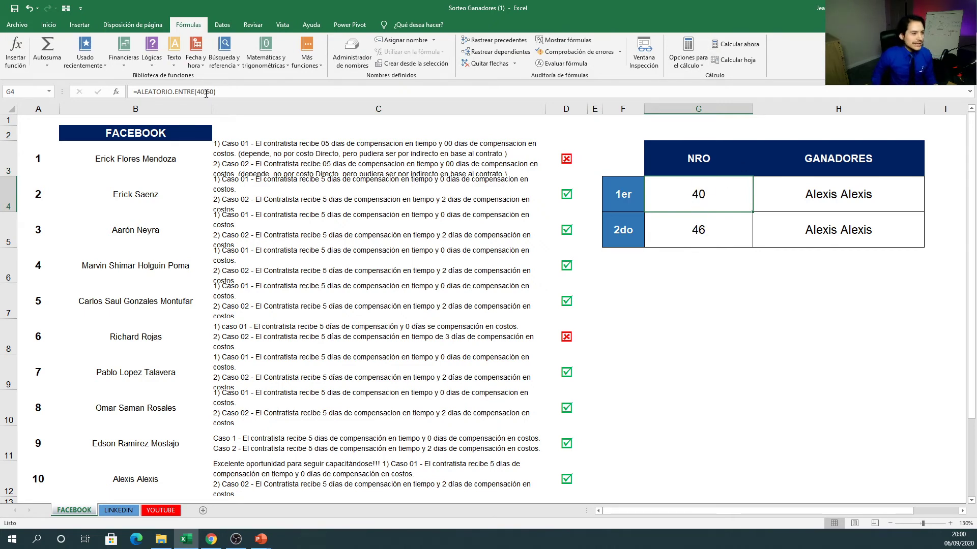
Change the first Facebook winner's random number formula in G4 to =ALEATORIO.ENTRE(1;10)
click(204, 93)
double_click(199, 93)
text(1)
double_click(204, 93)
text(10)
click(234, 91)
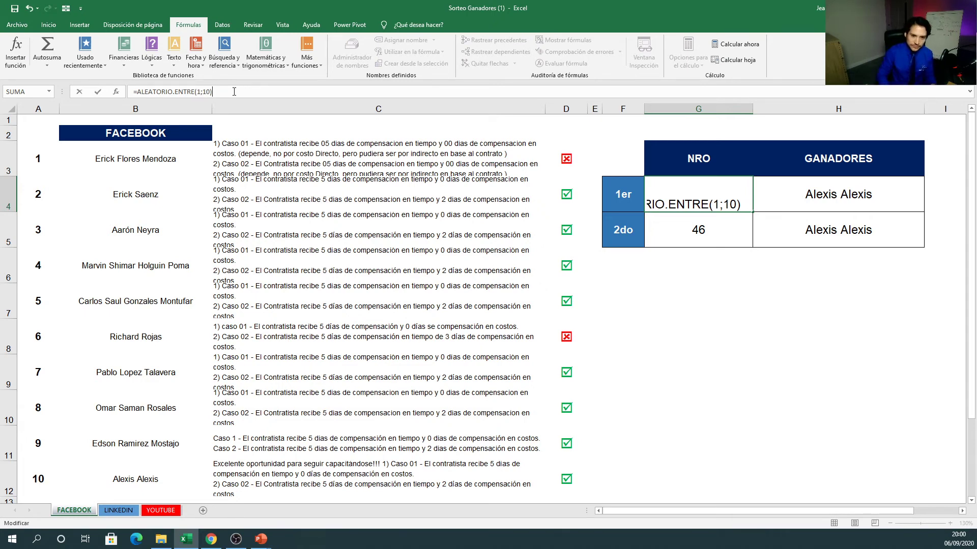
key(Return)
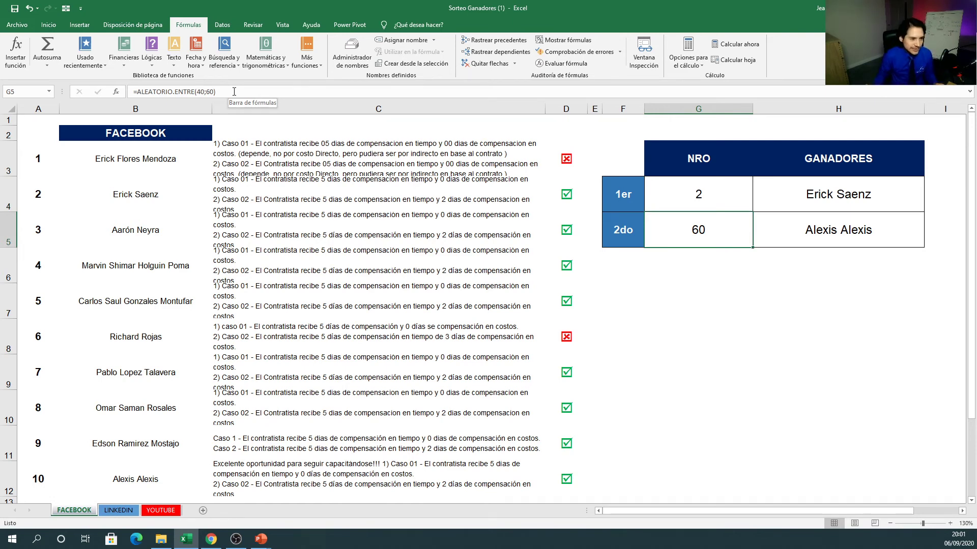
Try to fix the first Facebook winner's number and name in G4:H4 by pasting them over their formulas as values
drag(735, 205, 768, 198)
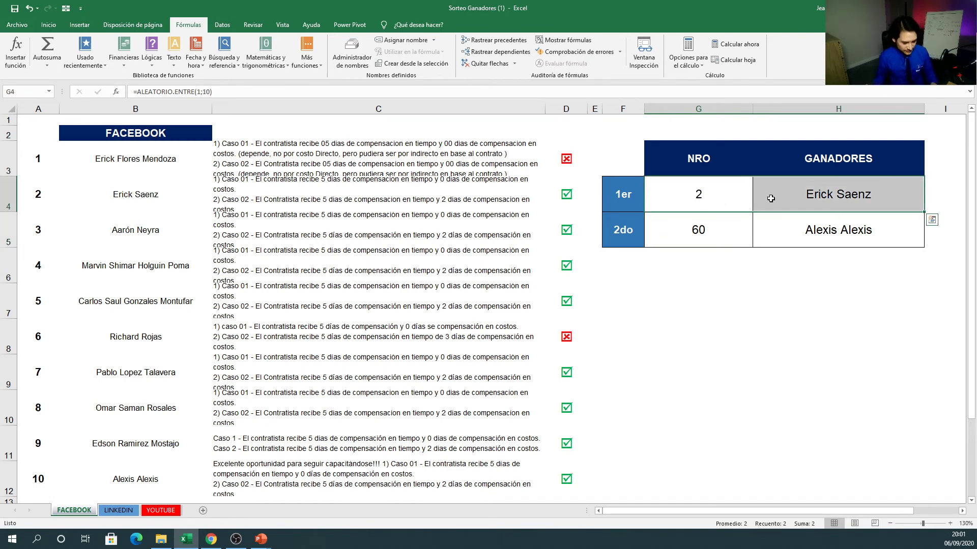
key(ctrl+c)
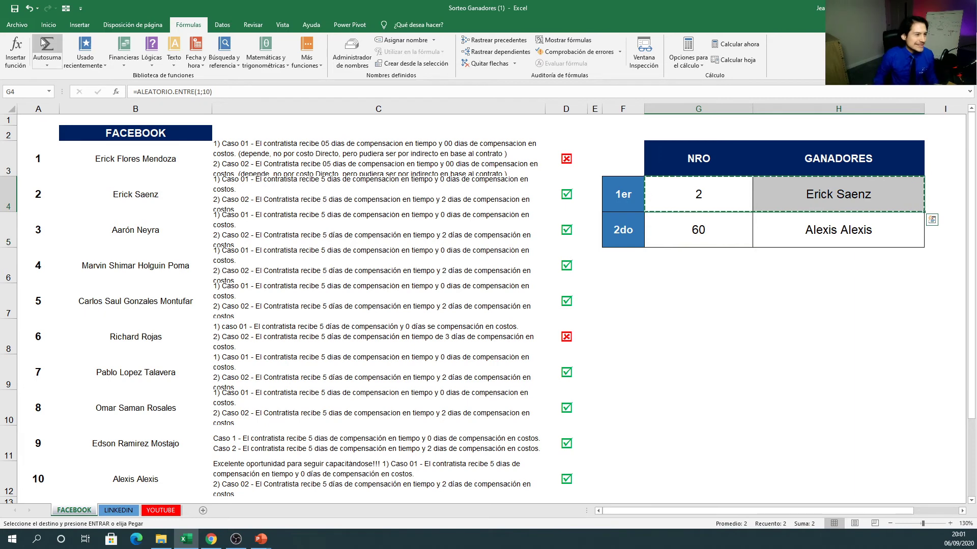
click(49, 24)
click(15, 61)
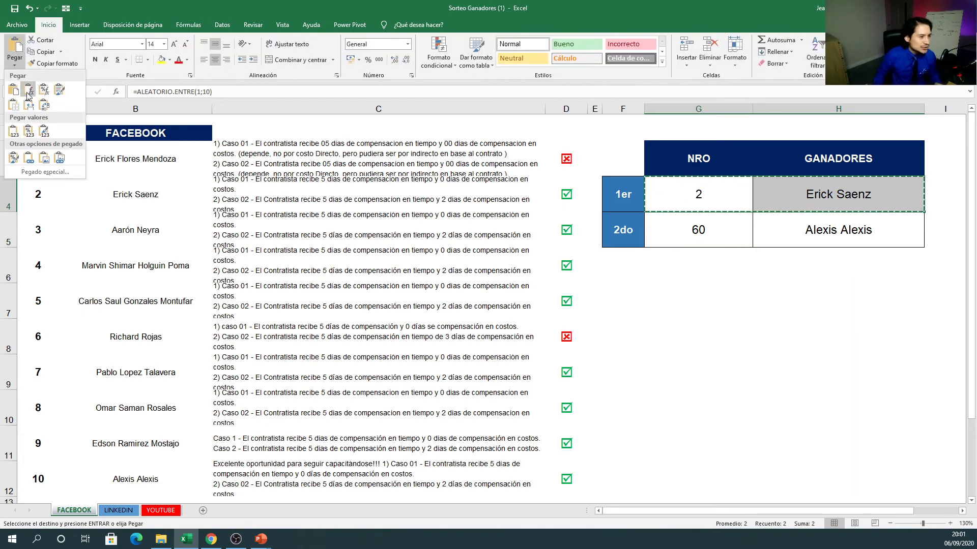
click(13, 131)
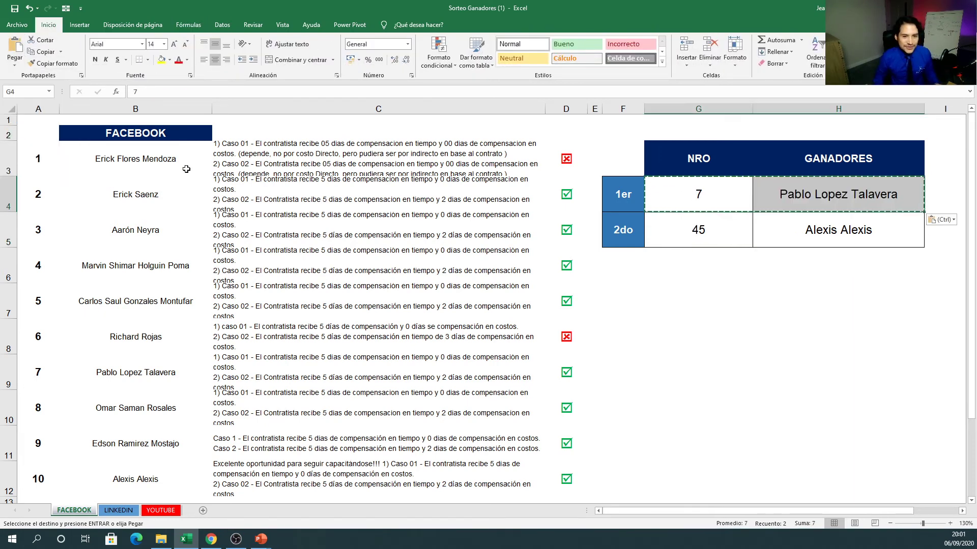
click(29, 8)
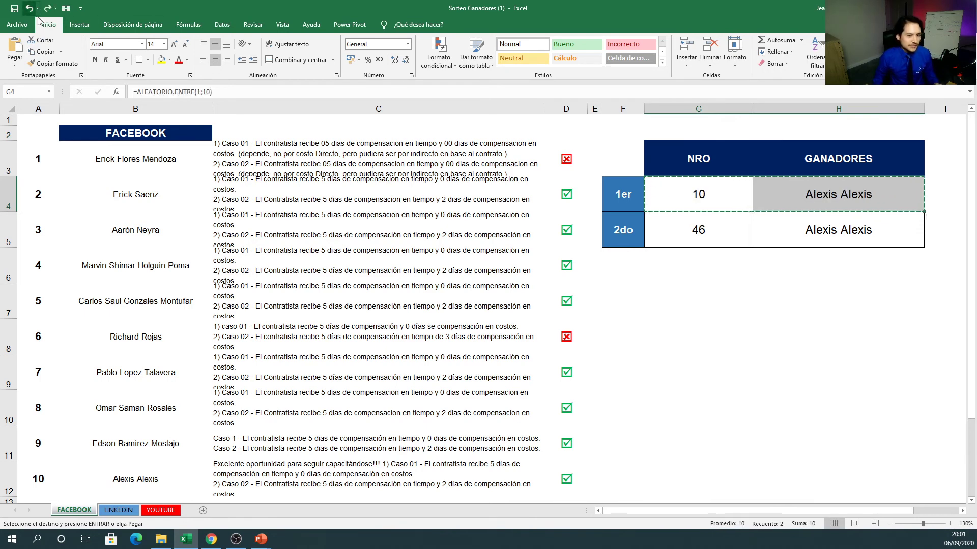
Copy participant number 2's number and name from A4:B4 into the first Facebook winner's cells G4:H4 as values only
drag(38, 194, 80, 194)
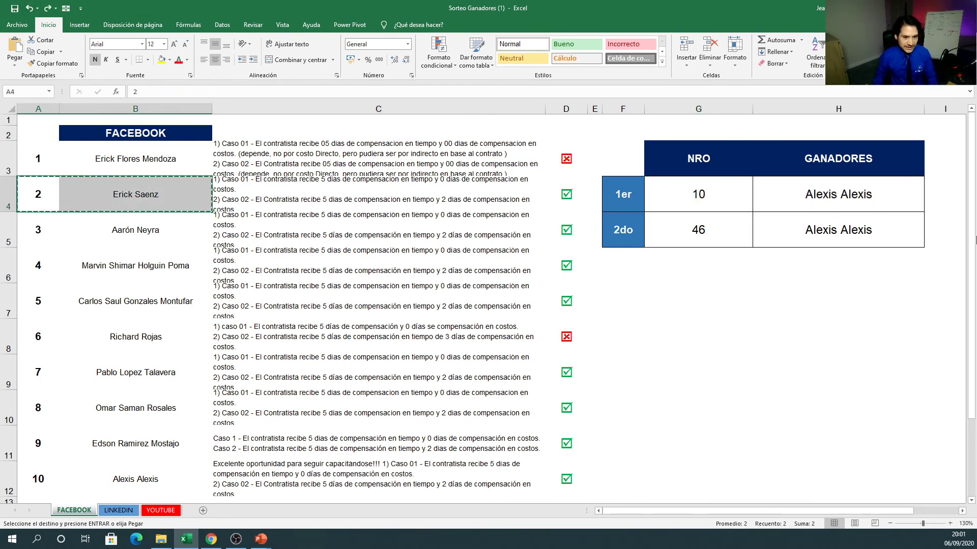
key(ctrl+c)
key(Right)
key(Right)
key(Right)
key(Right)
key(Right)
key(Right)
click(15, 62)
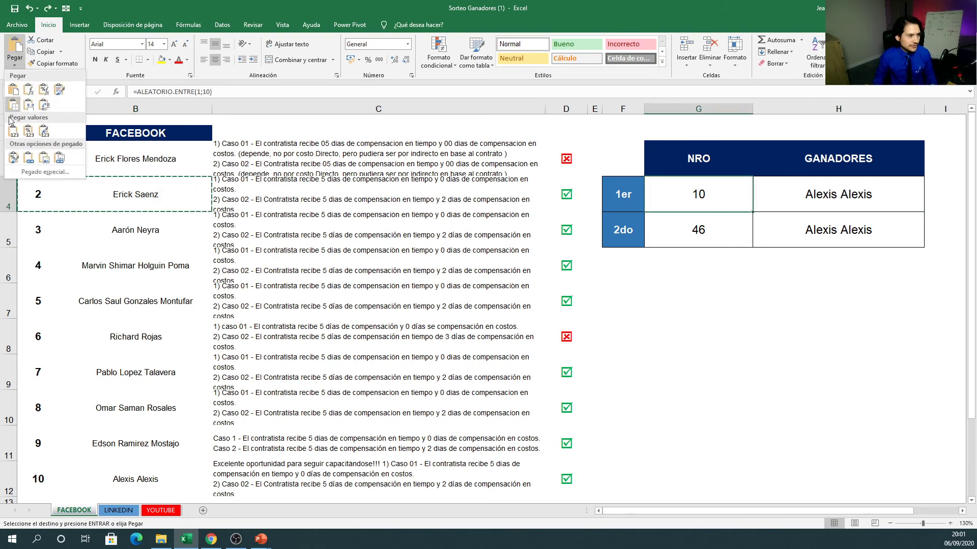
click(13, 130)
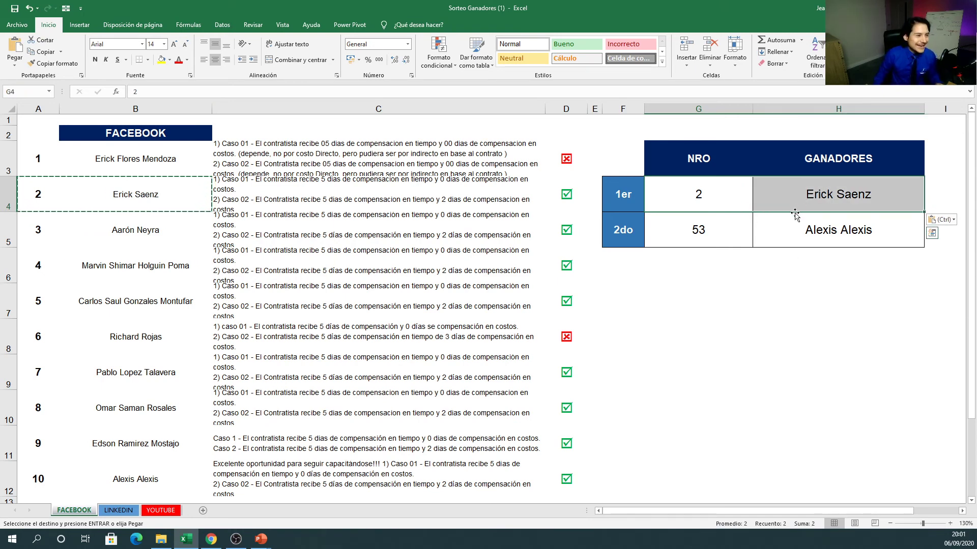
Change the second Facebook winner's random number formula in G5 to =ALEATORIO.ENTRE(1;10)
drag(795, 215, 707, 216)
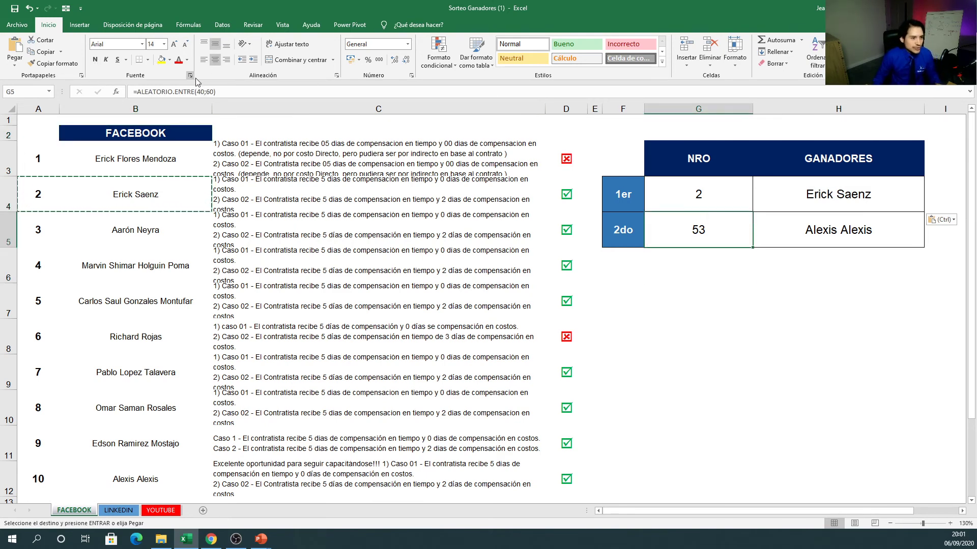
click(202, 92)
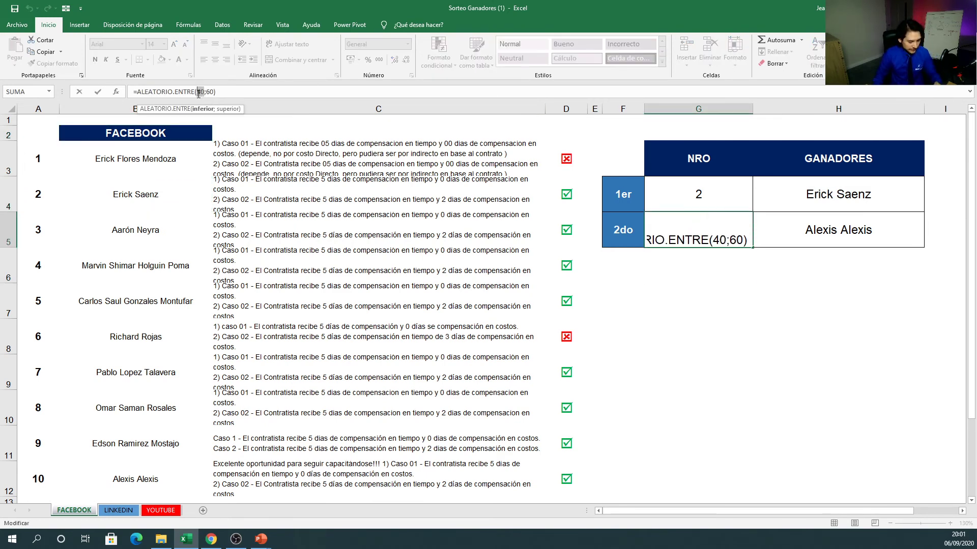
text(1)
double_click(205, 92)
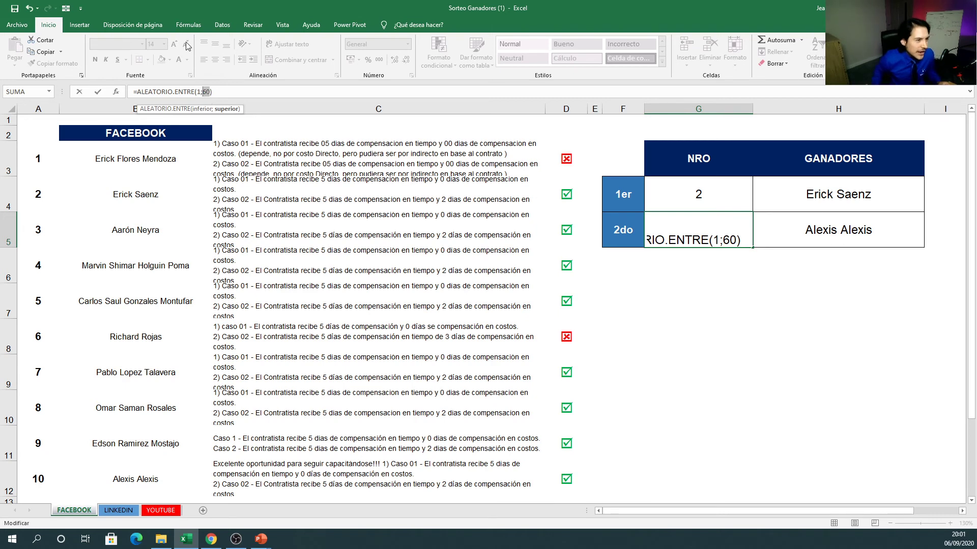
text(10)
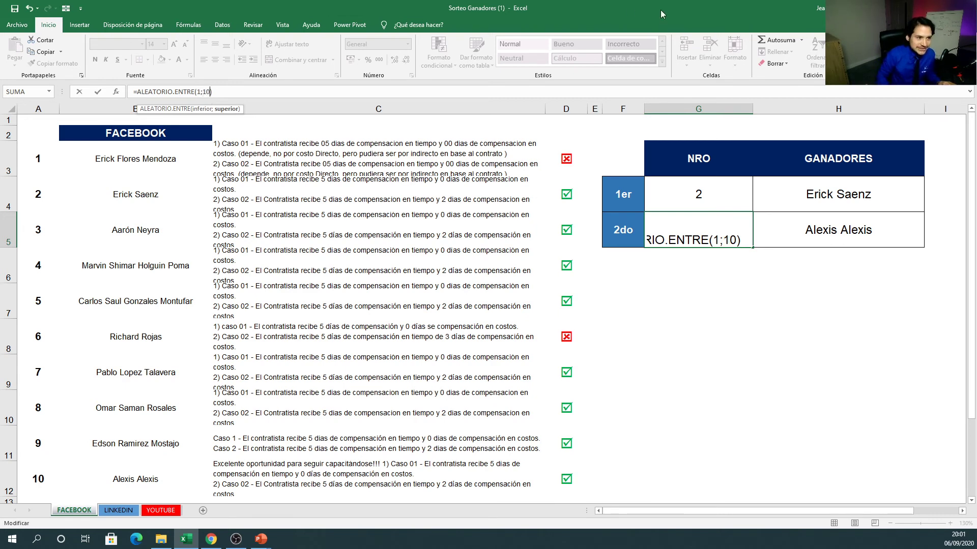
key(Right)
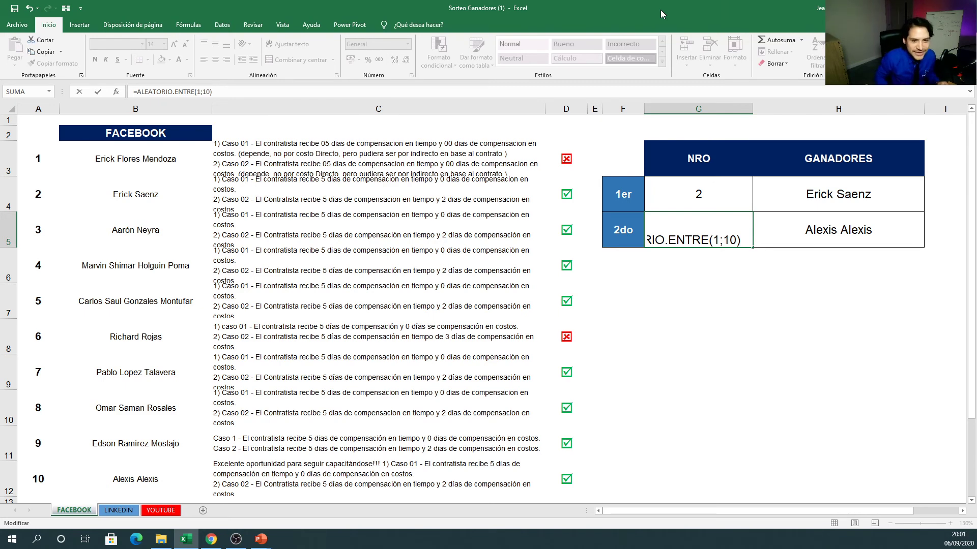
key(Return)
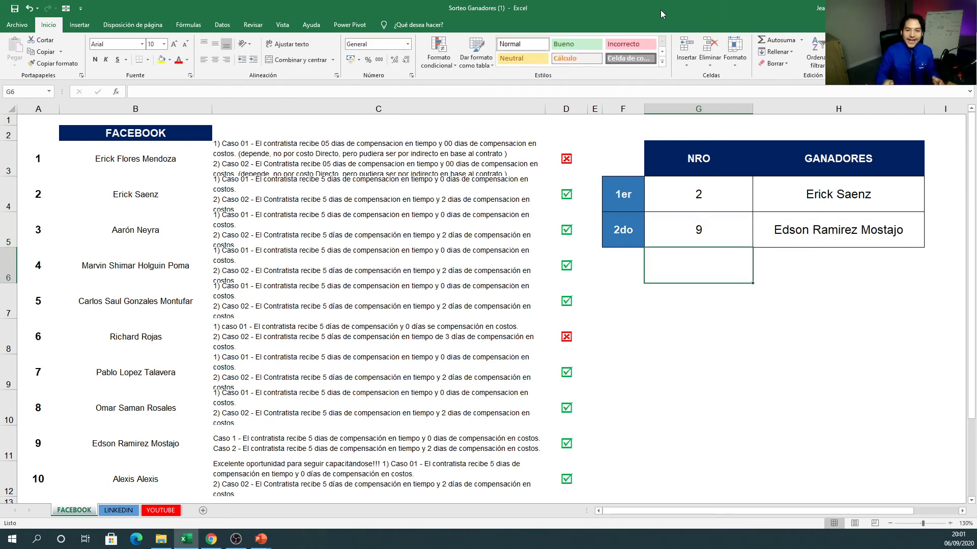